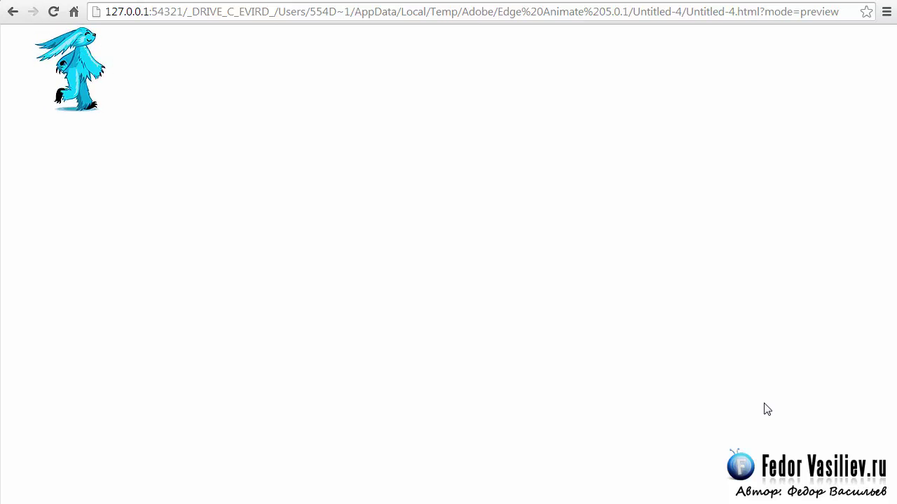
Start a sprite sheet import and load the image 2.jpg for defining the sprite tiles.
click(70, 65)
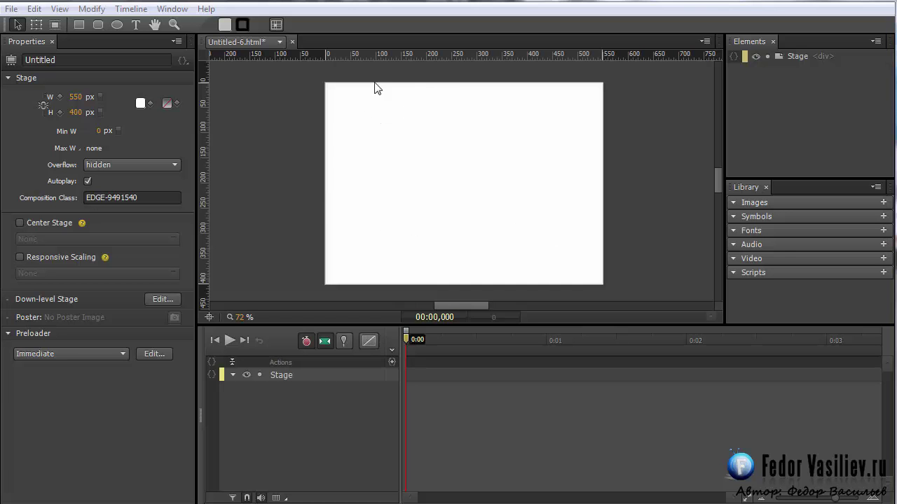
click(454, 150)
click(11, 9)
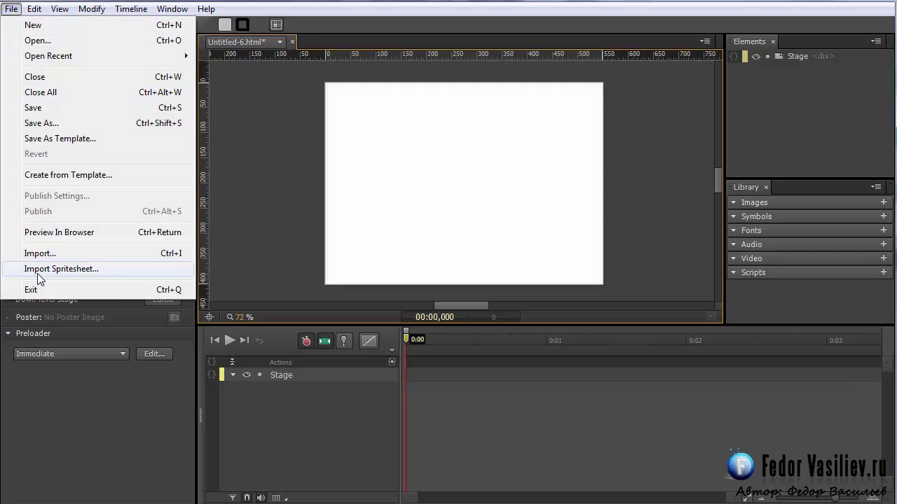
click(77, 270)
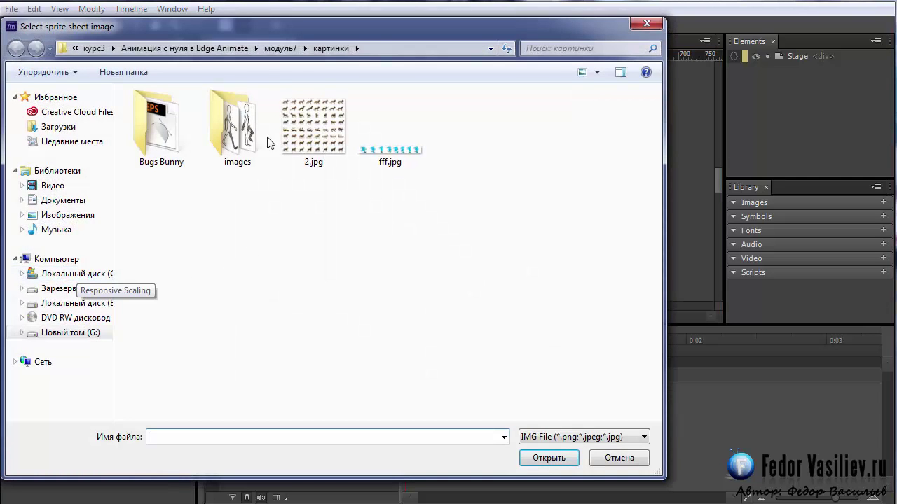
drag(285, 32, 277, 0)
click(305, 84)
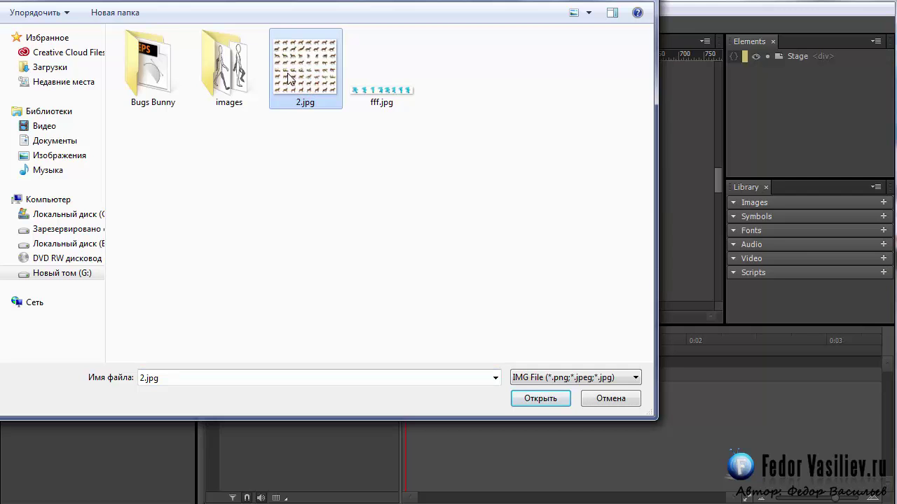
click(529, 400)
click(414, 67)
drag(416, 62, 285, 4)
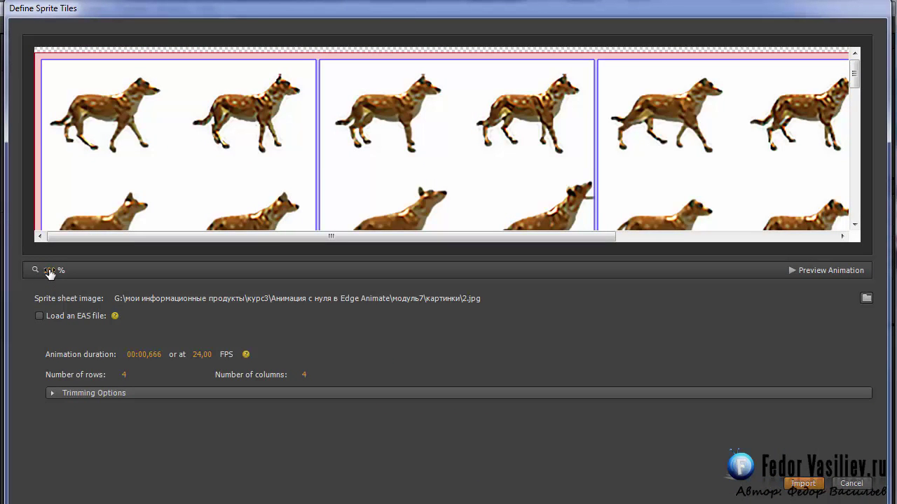
Try dividing the dog sprite sheet into 16 rows and 12 columns.
drag(49, 271, 26, 273)
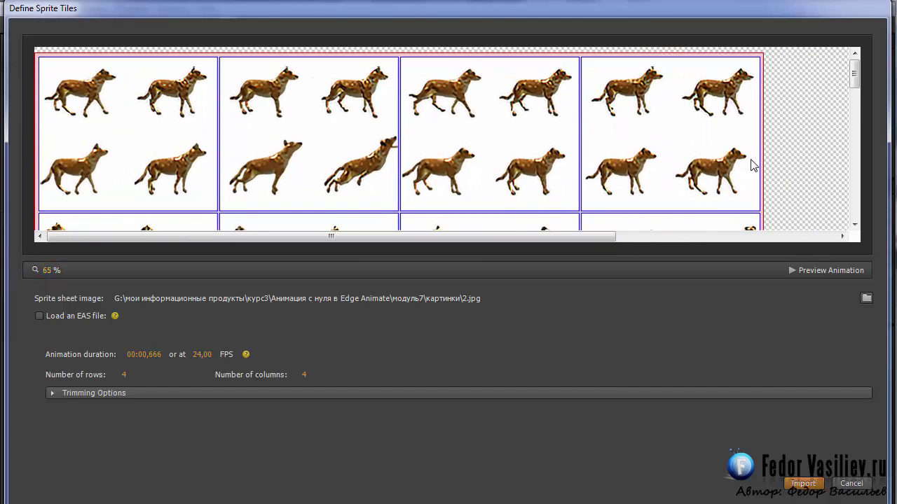
mouse_move(854, 73)
mouse_down()
mouse_move(846, 160)
mouse_move(853, 204)
mouse_move(851, 83)
mouse_up()
mouse_move(853, 75)
mouse_down()
mouse_move(858, 203)
mouse_move(847, 79)
mouse_up()
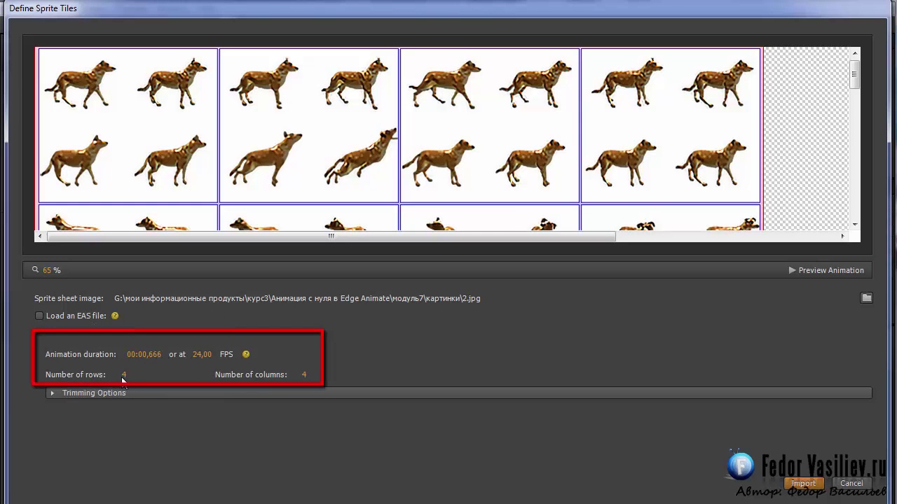
click(306, 376)
text(15)
key(Return)
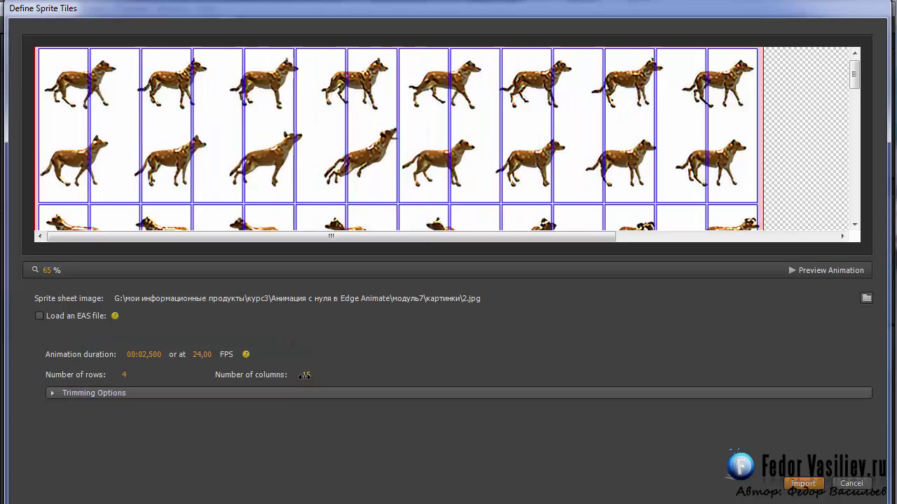
drag(304, 376, 301, 377)
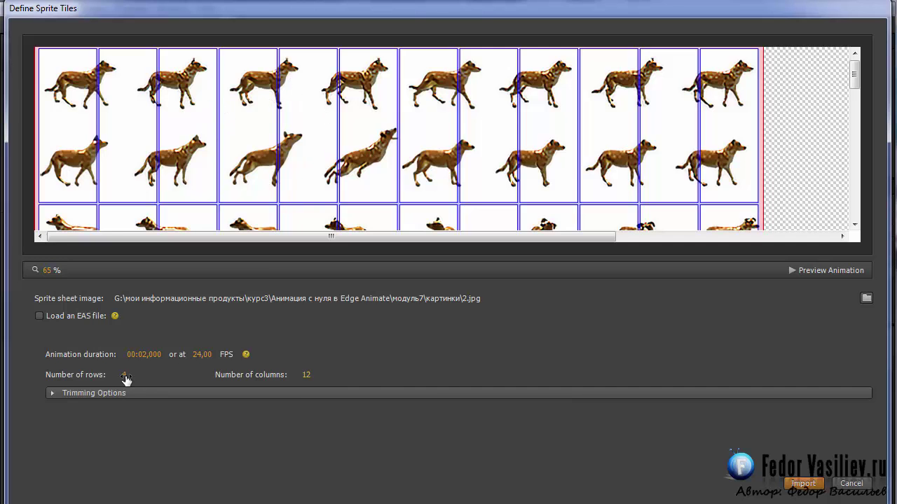
drag(123, 379, 128, 376)
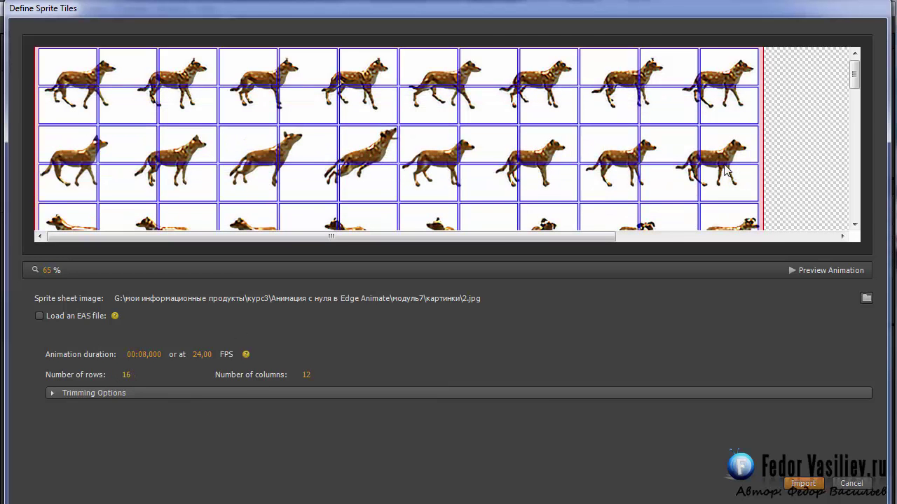
mouse_move(854, 76)
mouse_down()
mouse_move(858, 113)
mouse_move(856, 88)
mouse_up()
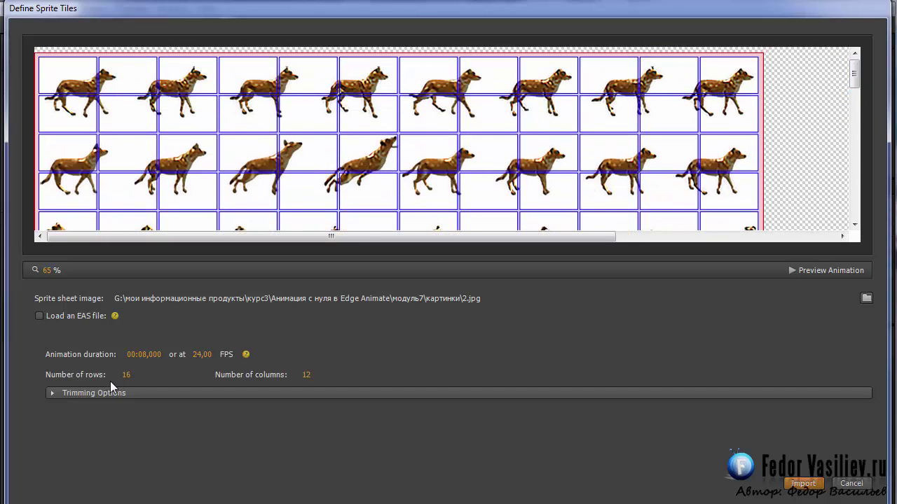
Set the sprite sheet division to 8 rows and 8 columns.
click(126, 376)
text(8)
click(160, 379)
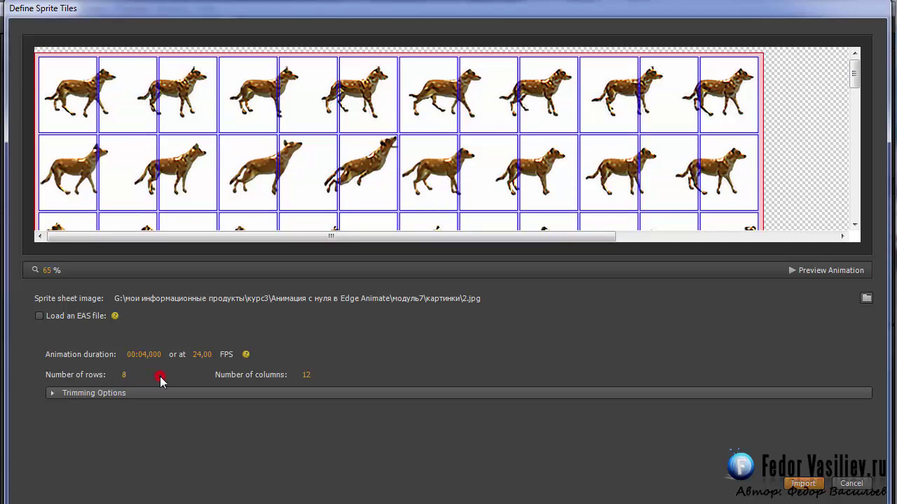
text(8)
click(346, 377)
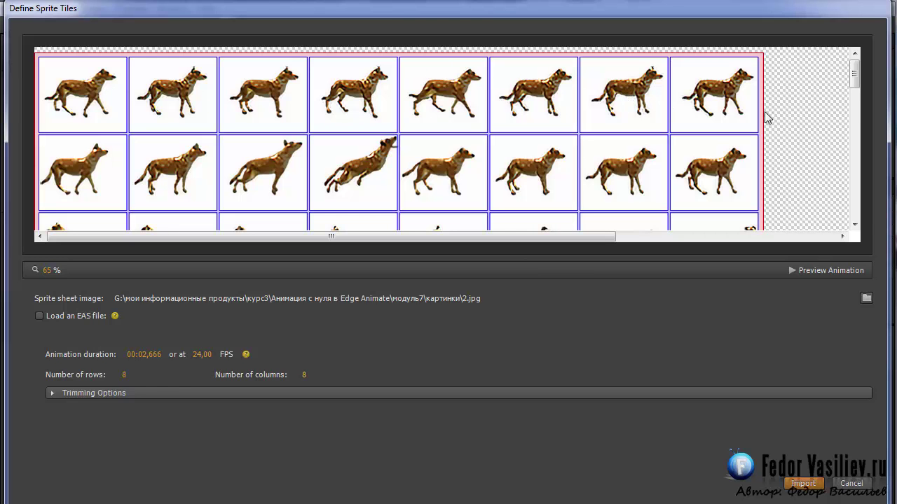
drag(854, 74, 856, 103)
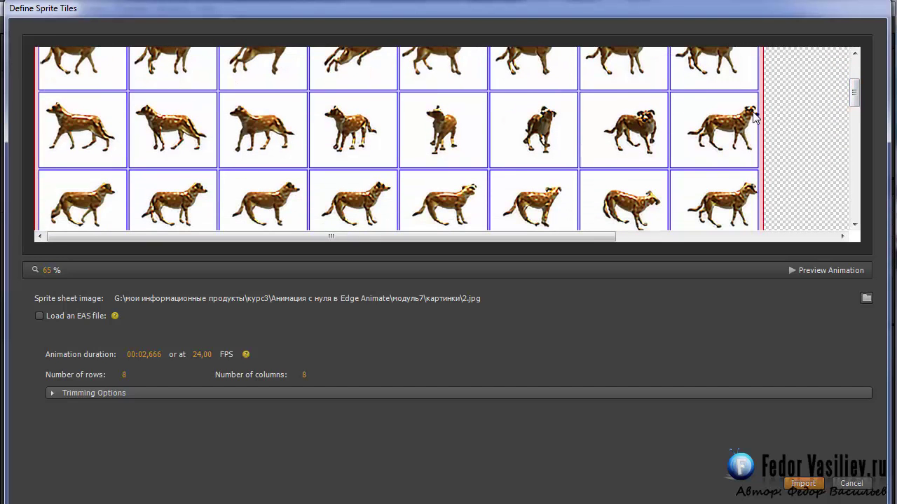
Expand the trimming options and set the padding between sprites to 0 px.
click(52, 394)
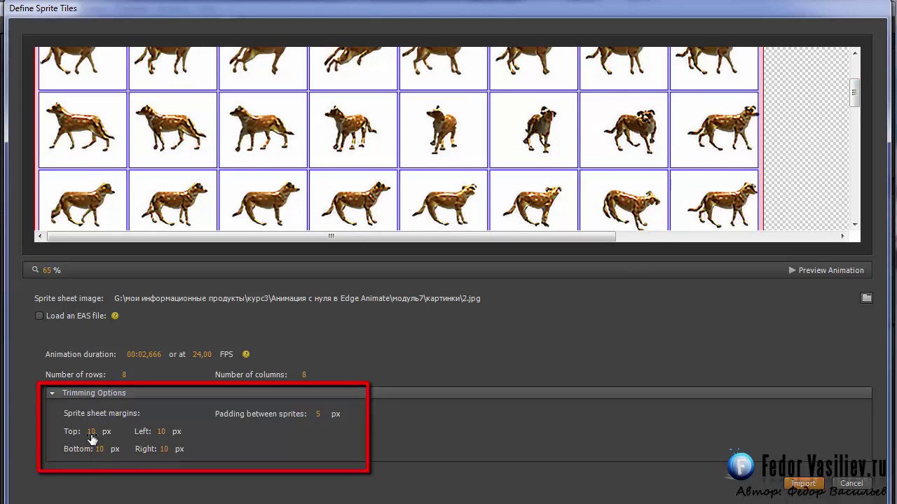
mouse_move(91, 434)
mouse_down()
mouse_move(100, 437)
mouse_move(90, 438)
mouse_up()
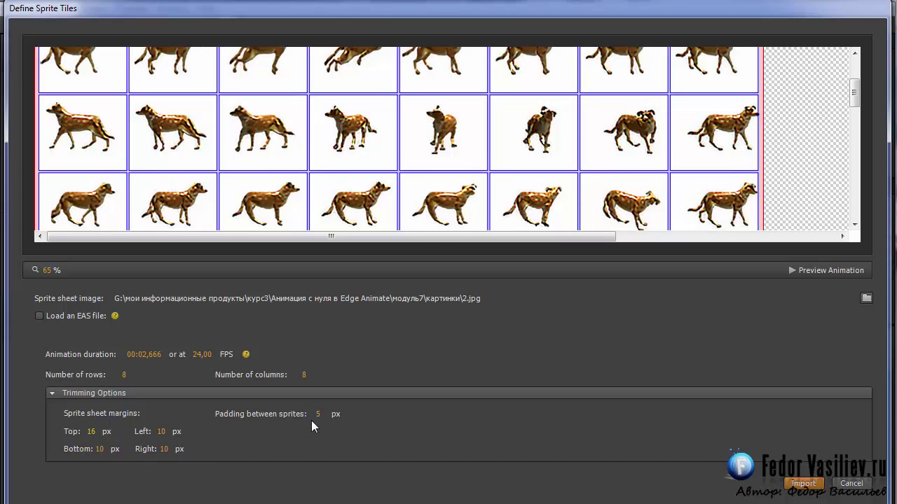
drag(320, 416, 314, 416)
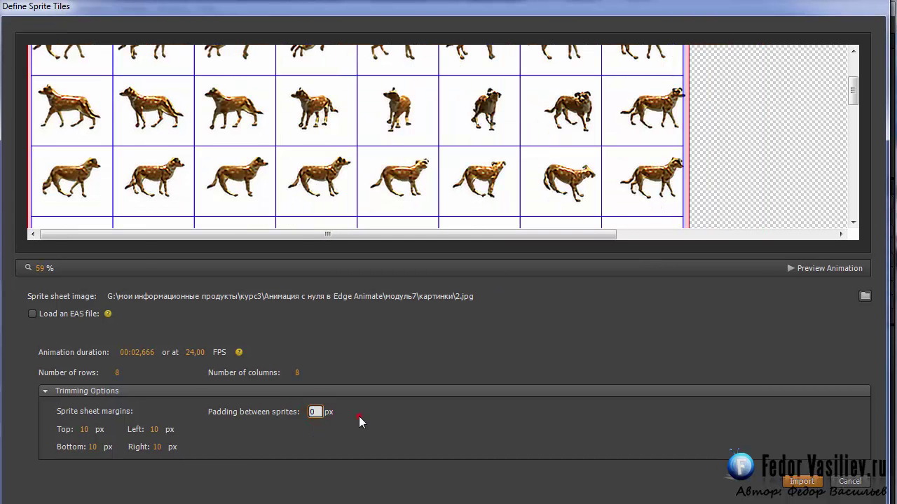
text(0)
key(Return)
Set the left, top, right and bottom sprite sheet margins to 0 px, and collapse the trimming options.
click(154, 429)
text(0)
key(Return)
click(85, 430)
text(0)
key(Return)
text(0)
click(243, 444)
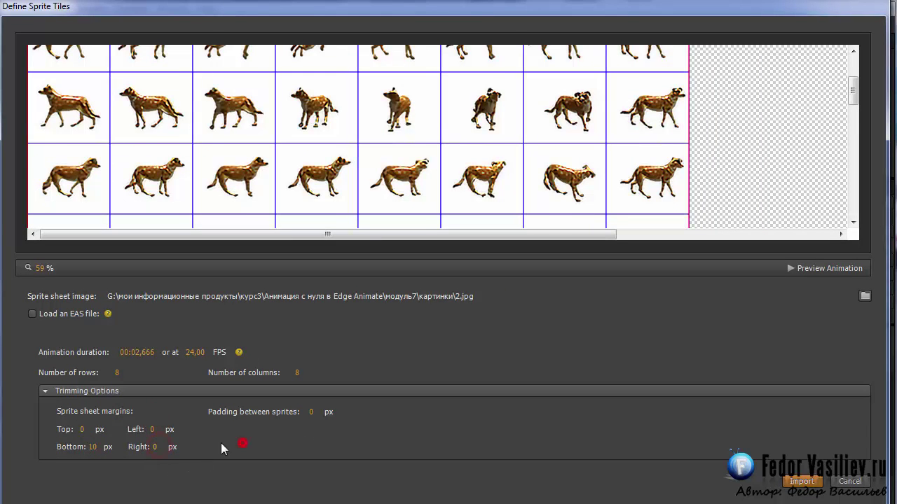
click(94, 448)
text(0)
click(199, 447)
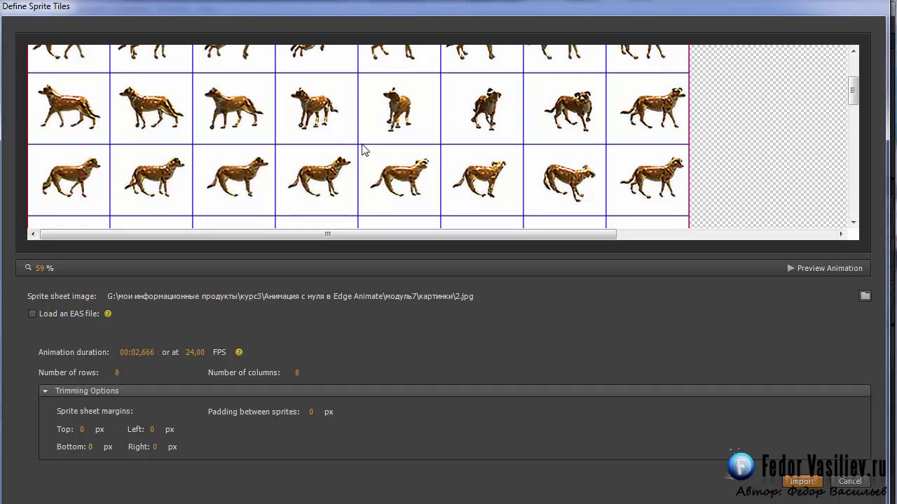
click(180, 238)
click(45, 392)
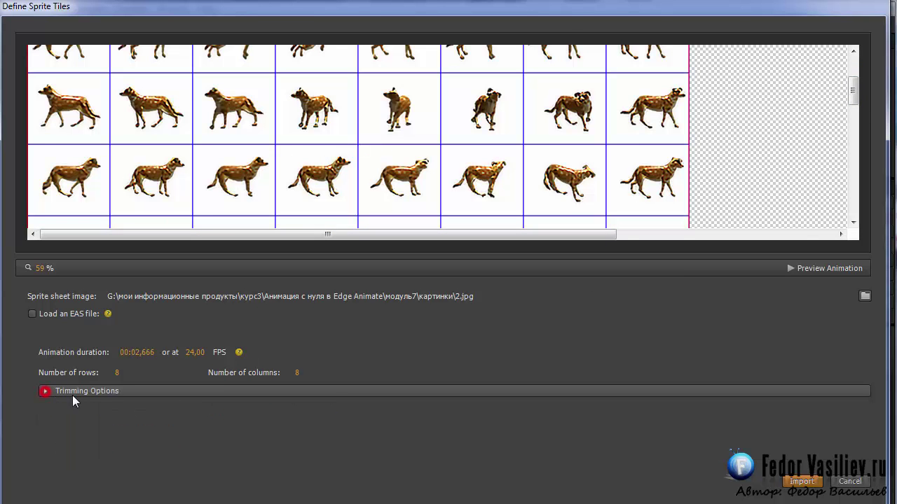
Set the sprite animation's frame rate to 10 FPS and preview the animation.
drag(853, 103, 861, 148)
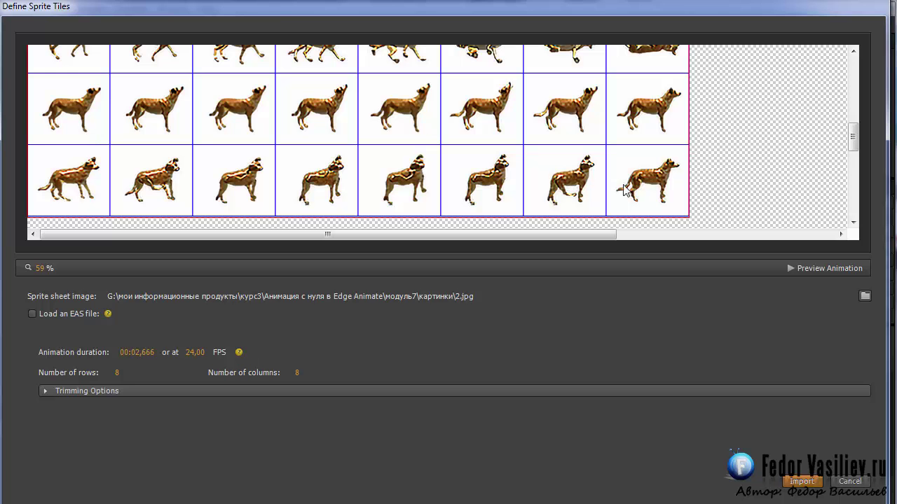
drag(858, 155, 872, 72)
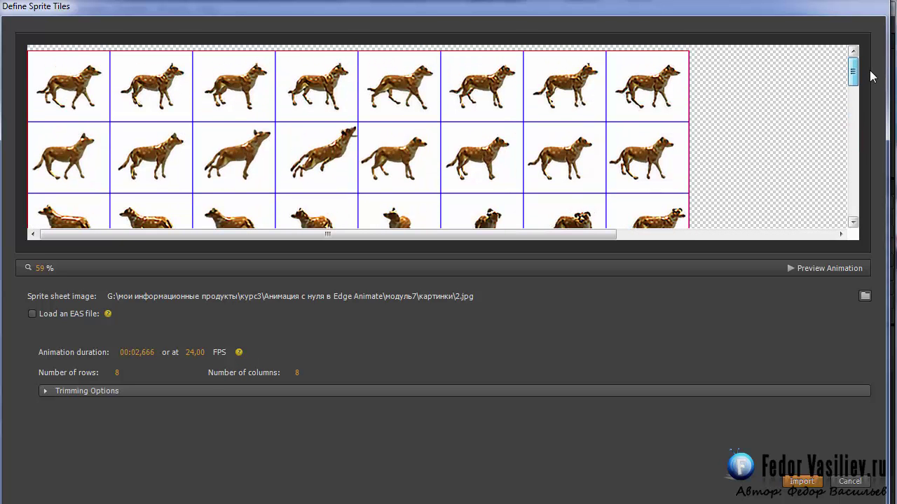
click(194, 353)
text(1)
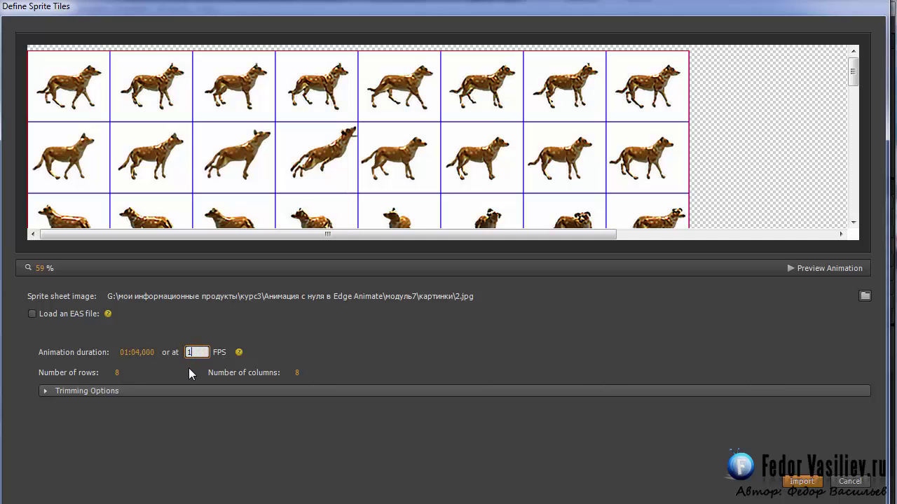
text(0)
click(789, 269)
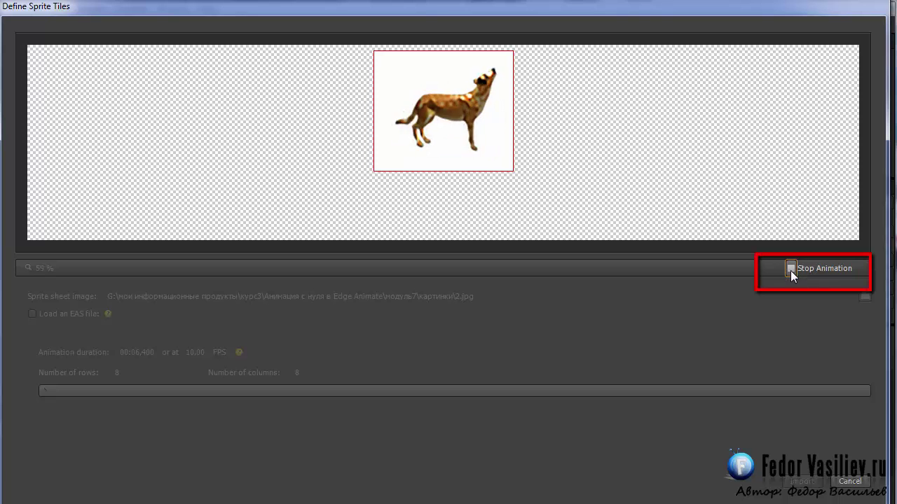
click(790, 270)
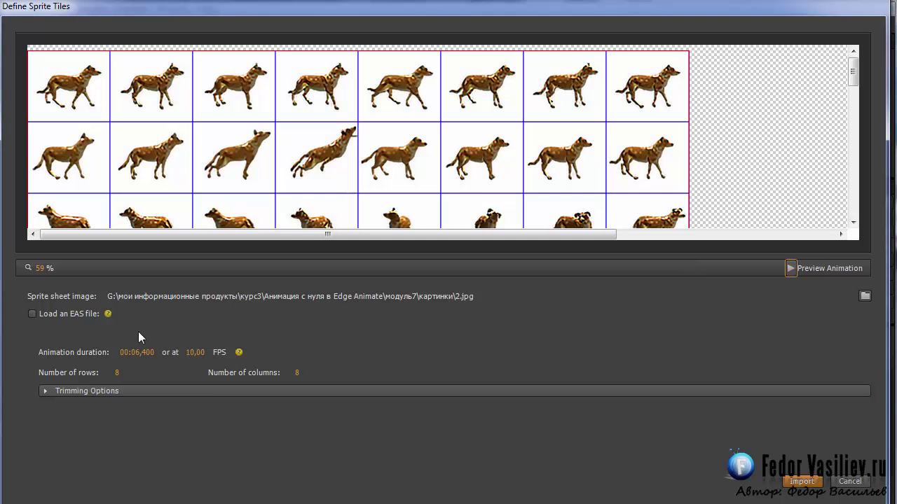
Try a frame rate of 25 FPS and preview the sprite animation at that speed.
click(195, 352)
text(15)
key(Return)
text(25)
click(314, 324)
click(791, 268)
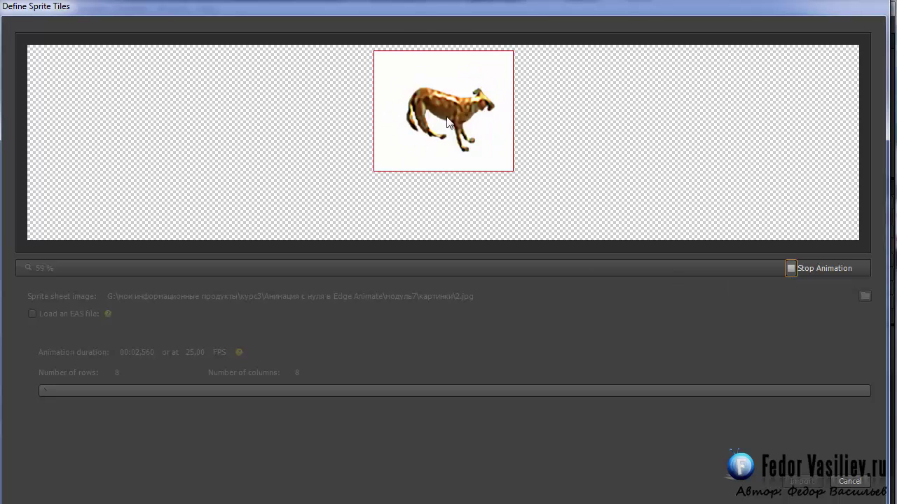
click(791, 269)
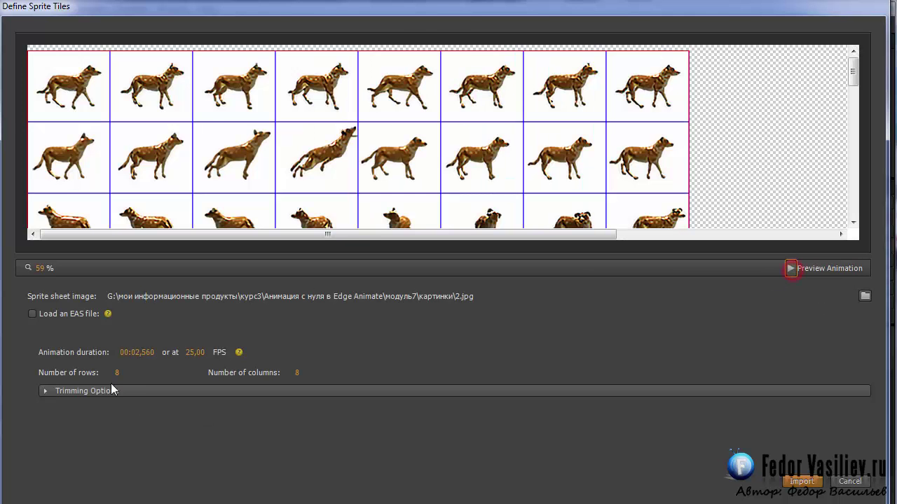
Return the frame rate to 10 FPS and replay the sprite animation preview.
click(196, 361)
text(10)
click(283, 337)
mouse_move(850, 71)
mouse_down()
mouse_move(855, 161)
mouse_move(854, 77)
mouse_up()
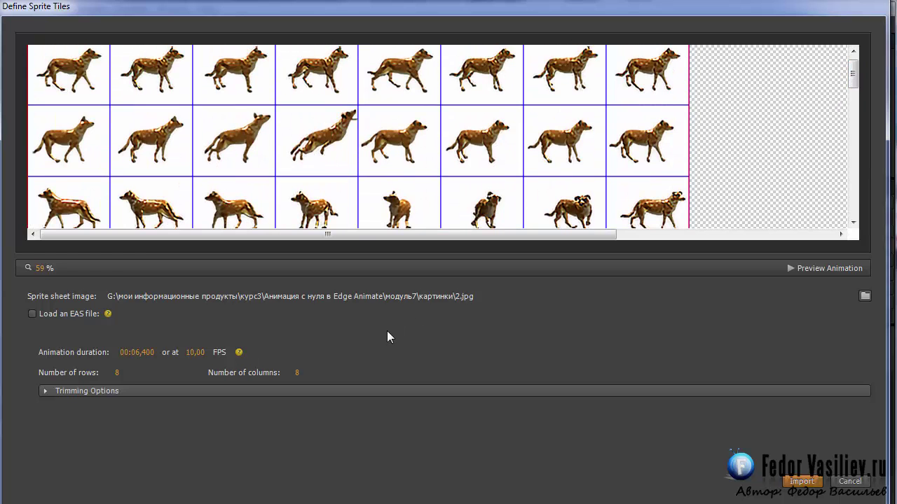
click(791, 268)
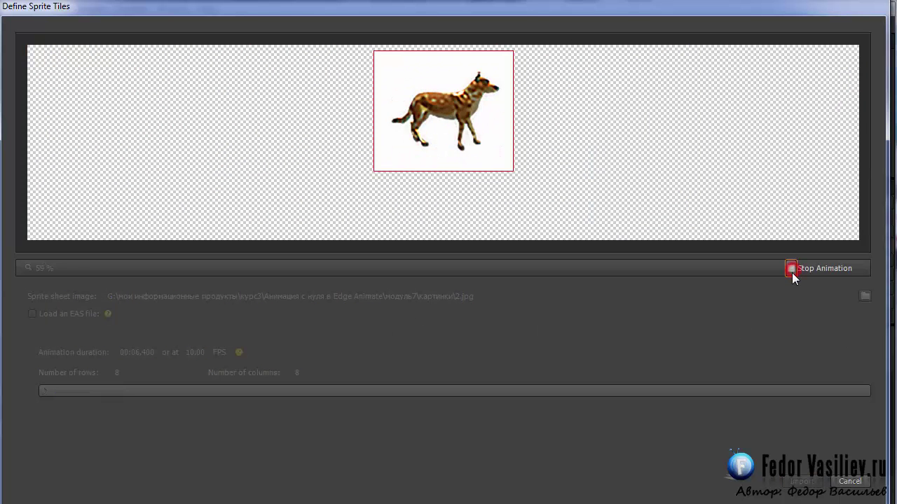
click(791, 268)
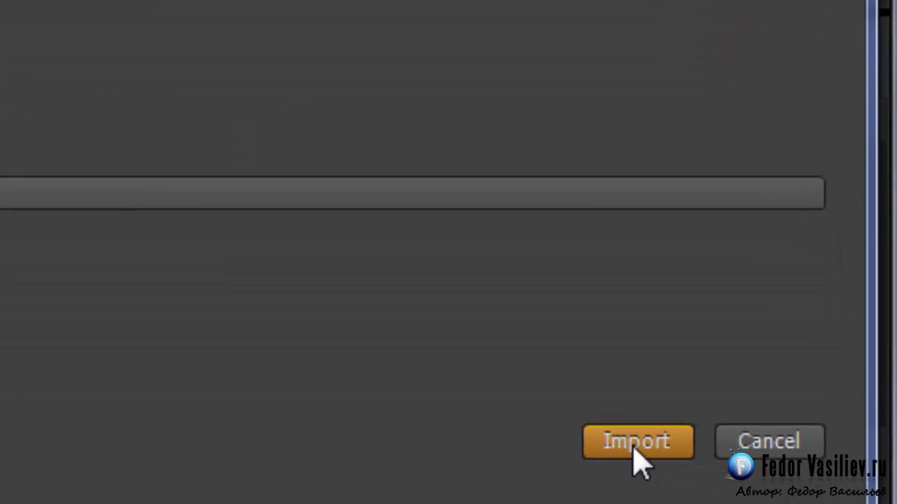
Import the sprite sheet and place the _22_symbol_1 symbol in the stage's top-left corner at X 0, Y 0.
click(634, 443)
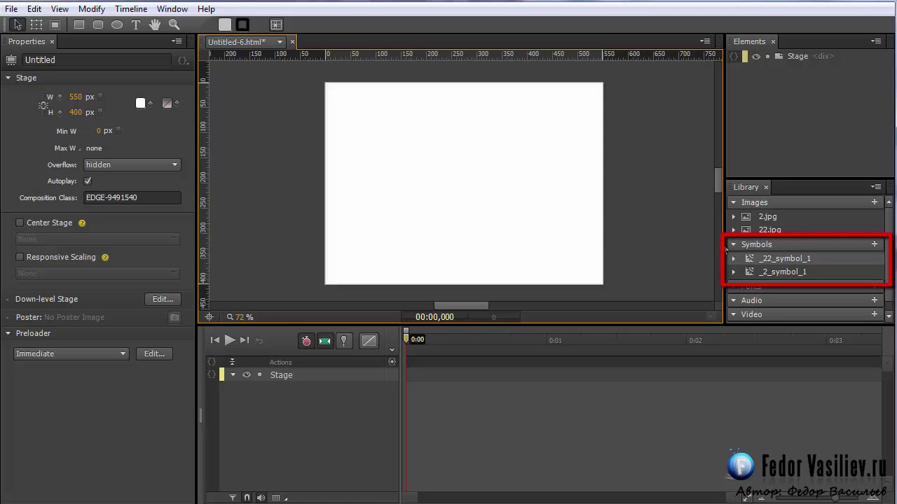
drag(750, 263, 405, 144)
drag(471, 180, 393, 119)
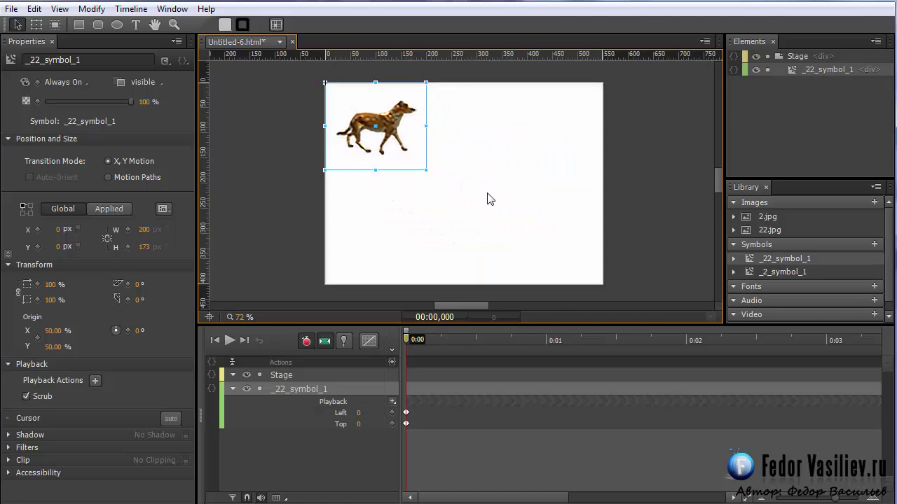
Preview the composition with the dog animation in the web browser and reload the page.
key(ctrl+Return)
click(52, 12)
click(385, 129)
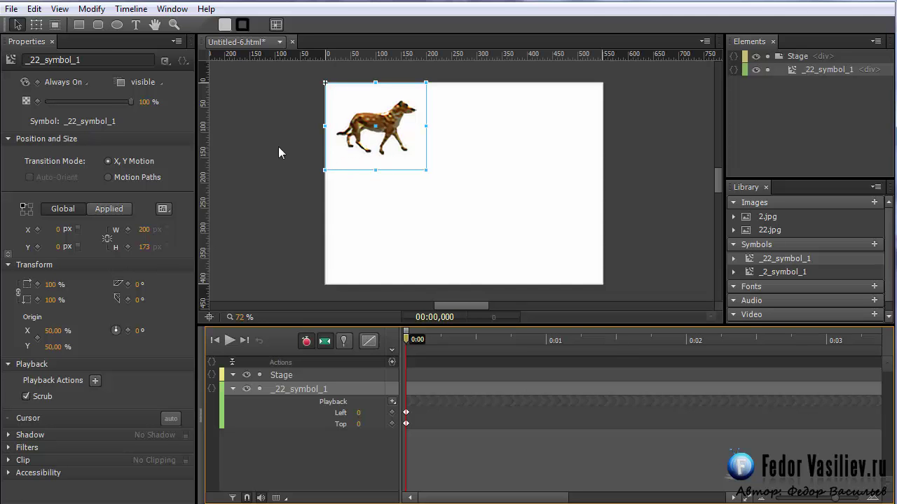
Load fff.jpg for sprite sheet import and set its number of rows to 1.
click(11, 9)
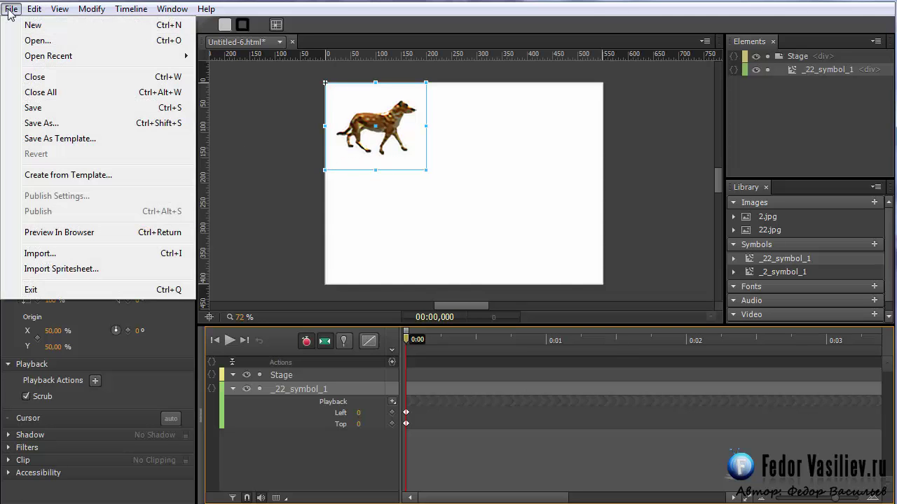
click(42, 269)
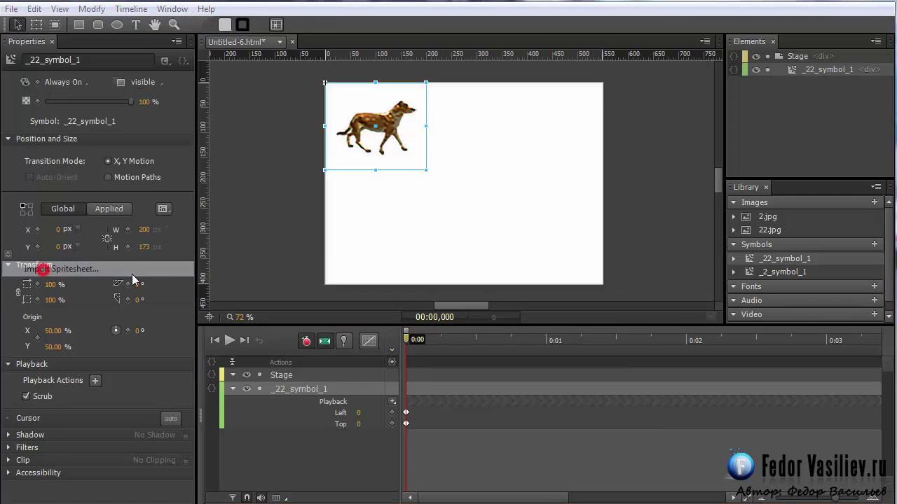
click(382, 98)
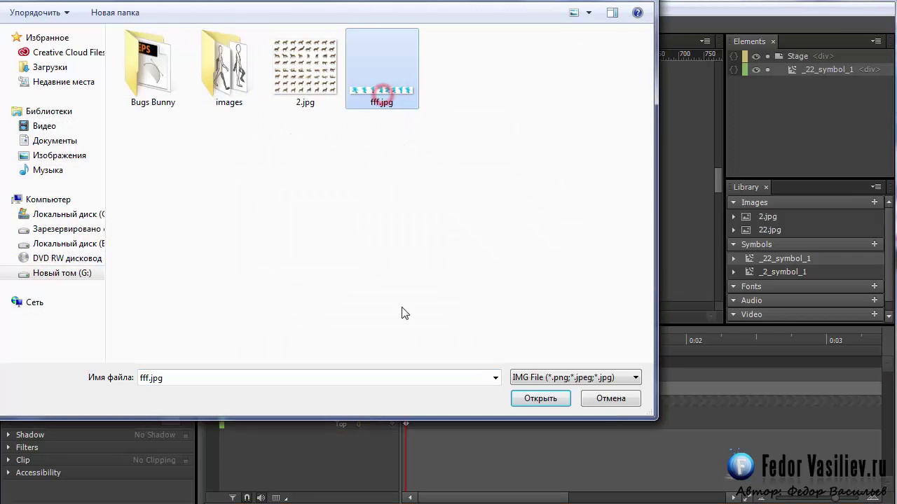
click(546, 405)
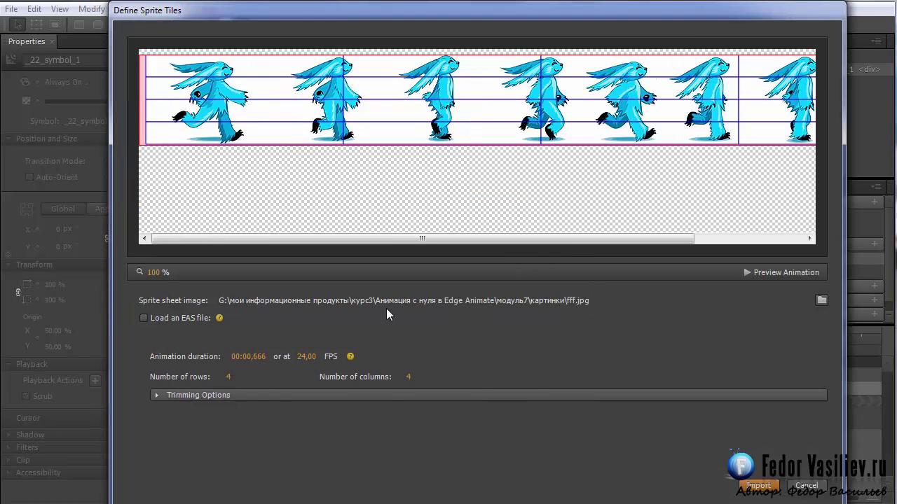
mouse_move(334, 241)
mouse_down()
mouse_move(456, 239)
mouse_move(296, 246)
mouse_move(460, 239)
mouse_move(293, 238)
mouse_move(483, 242)
mouse_move(279, 245)
mouse_move(417, 246)
mouse_move(337, 247)
mouse_up()
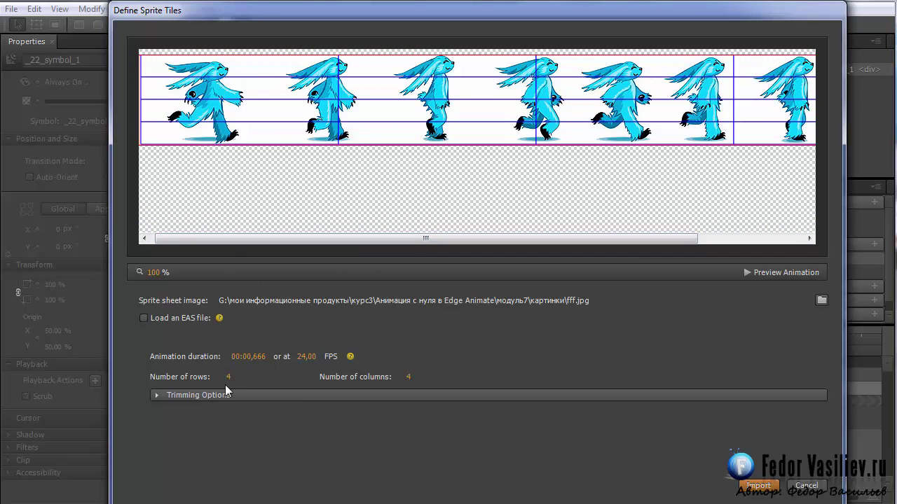
drag(227, 376, 205, 378)
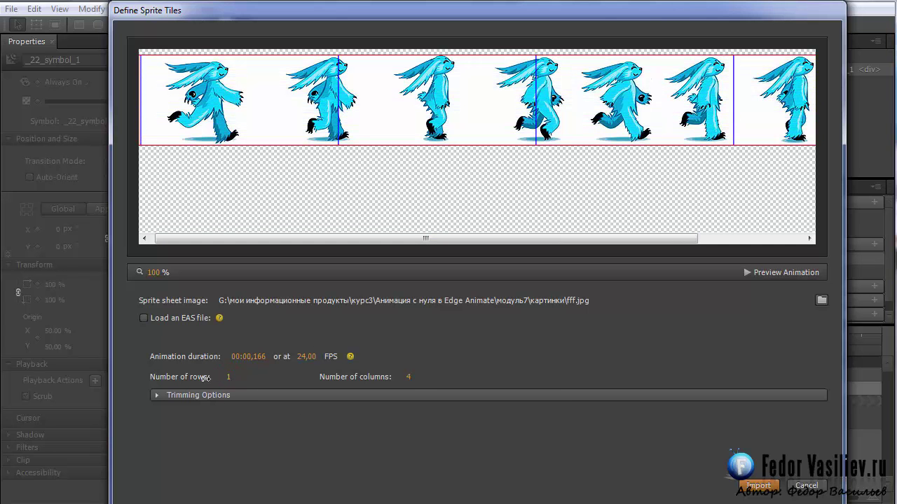
Try dividing the blue rabbit sprite sheet into 12 columns, and then into 9 columns.
mouse_move(408, 378)
mouse_down()
mouse_move(394, 379)
mouse_move(408, 378)
mouse_up()
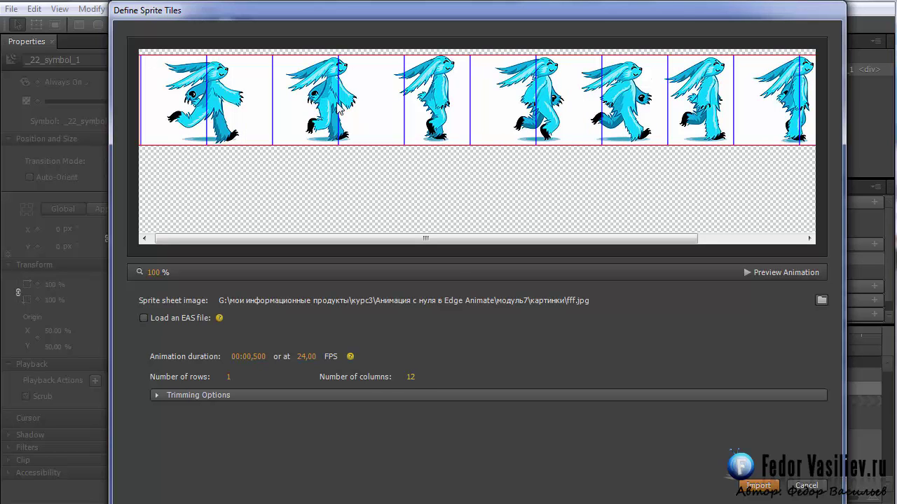
drag(478, 241, 210, 83)
drag(411, 377, 405, 379)
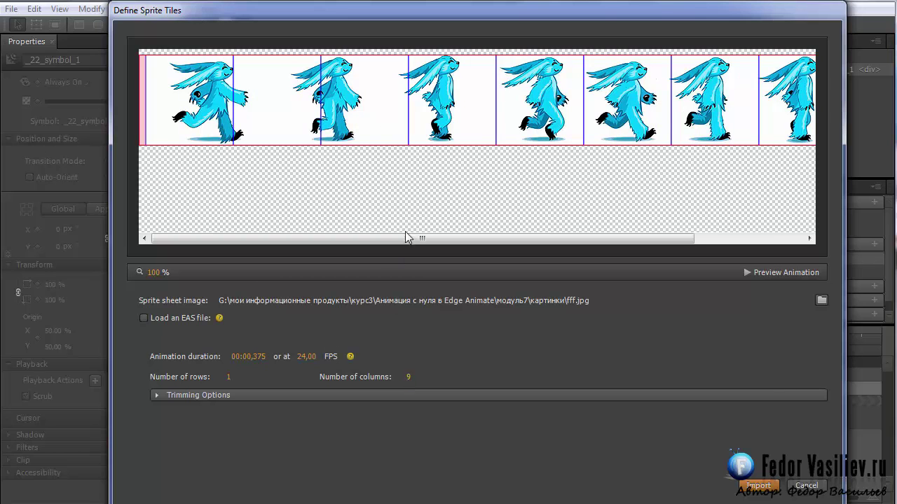
Check the column boundaries against the rabbit figures along the whole strip and cancel the sprite sheet import.
drag(409, 239, 457, 239)
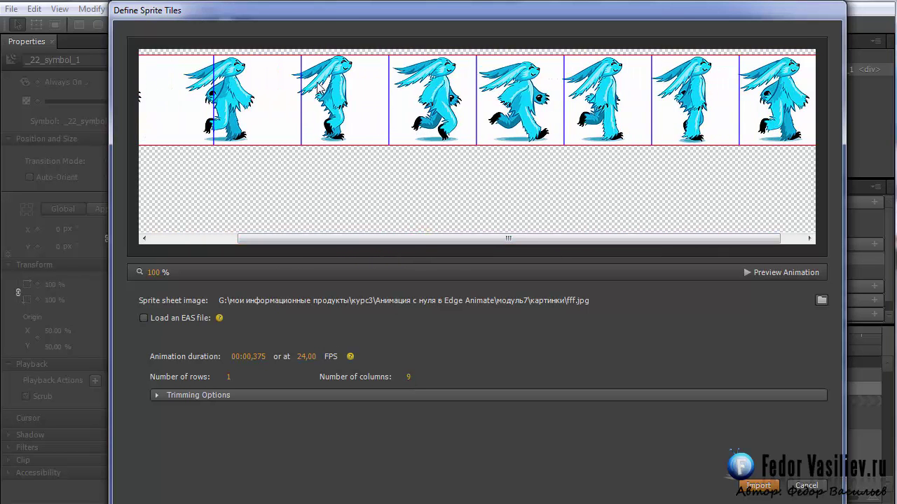
drag(418, 238, 369, 239)
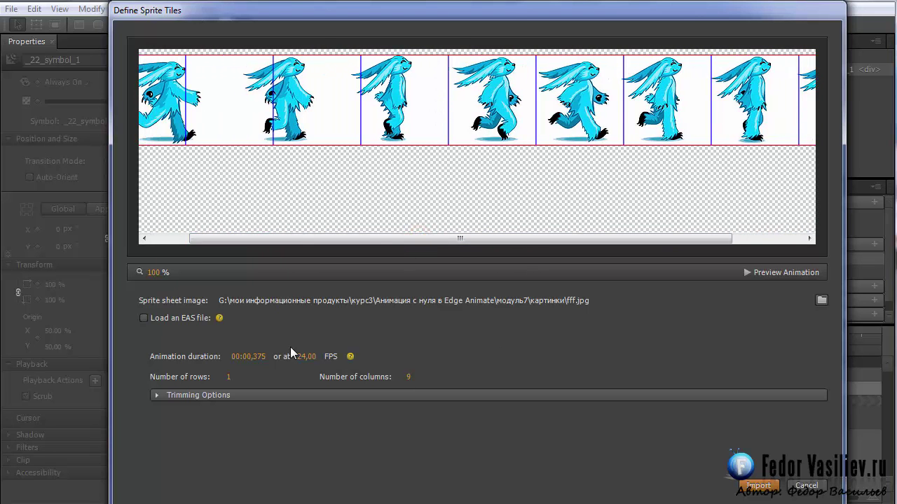
mouse_move(388, 240)
mouse_down()
mouse_move(341, 243)
mouse_move(436, 254)
mouse_up()
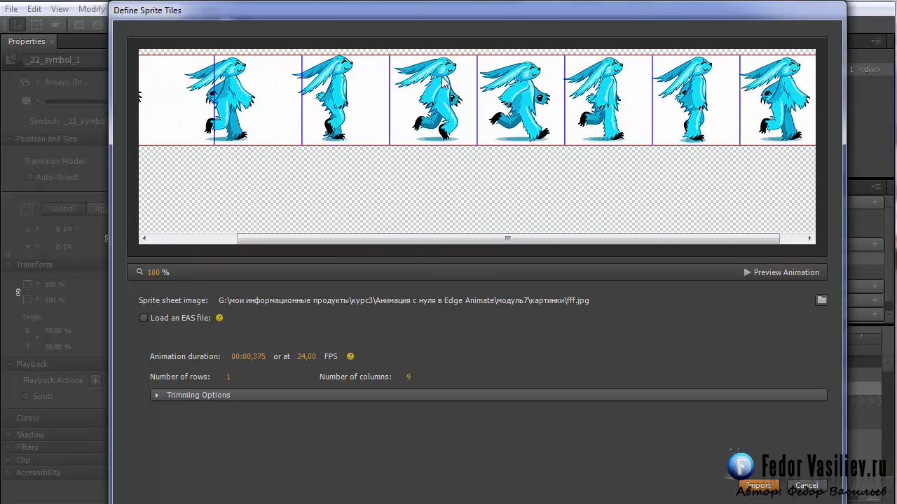
drag(286, 238, 239, 245)
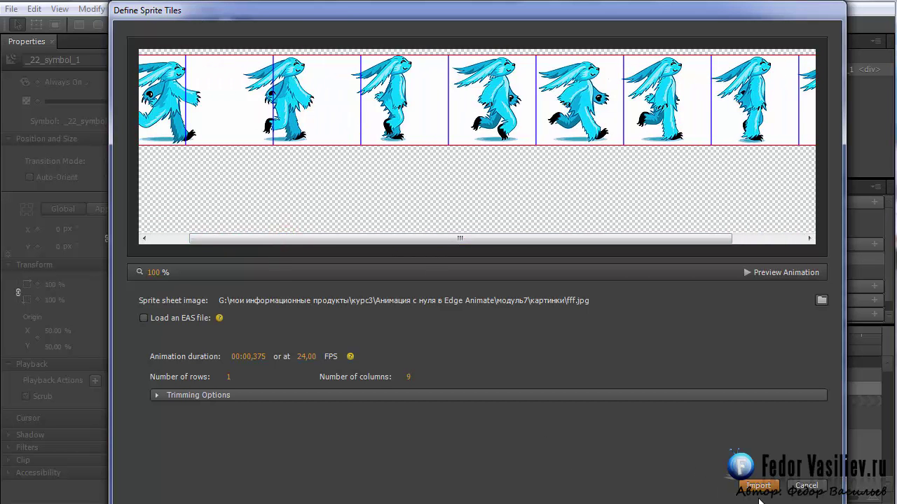
click(805, 486)
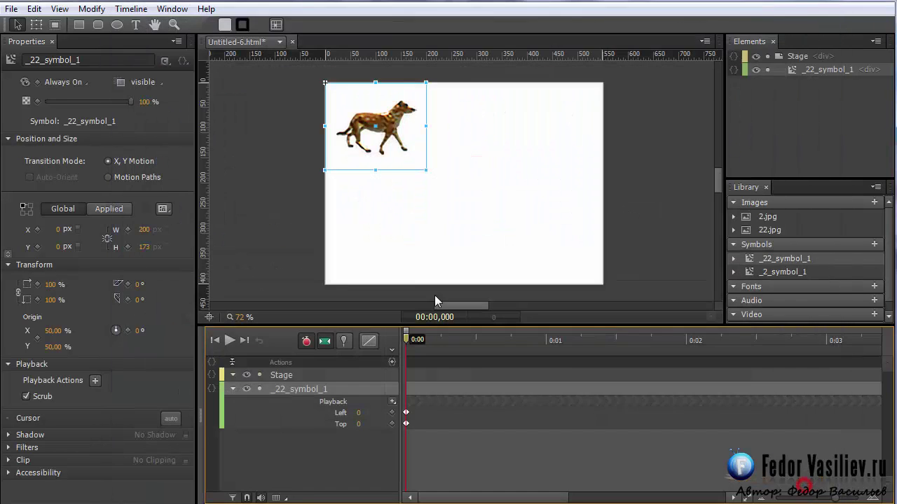
Create a new composition and place the fff.jpg image on its stage at X 0, Y 0.
click(11, 9)
click(21, 25)
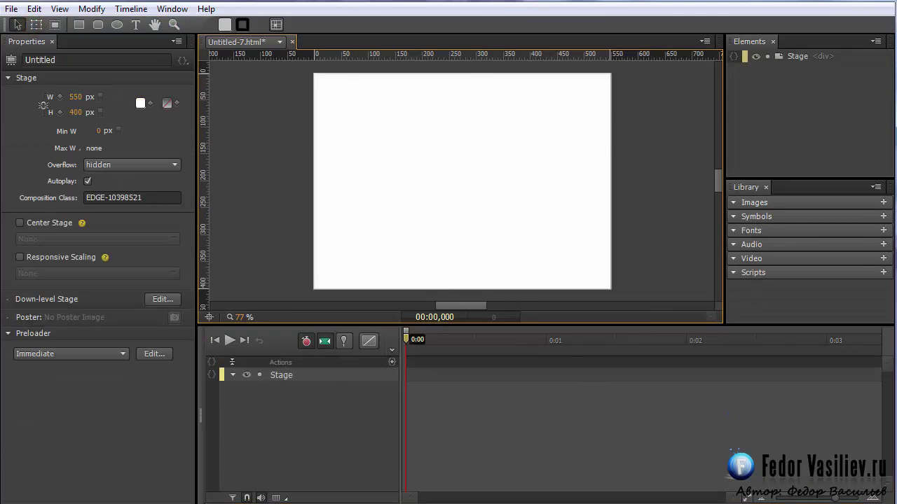
key(ctrl+v)
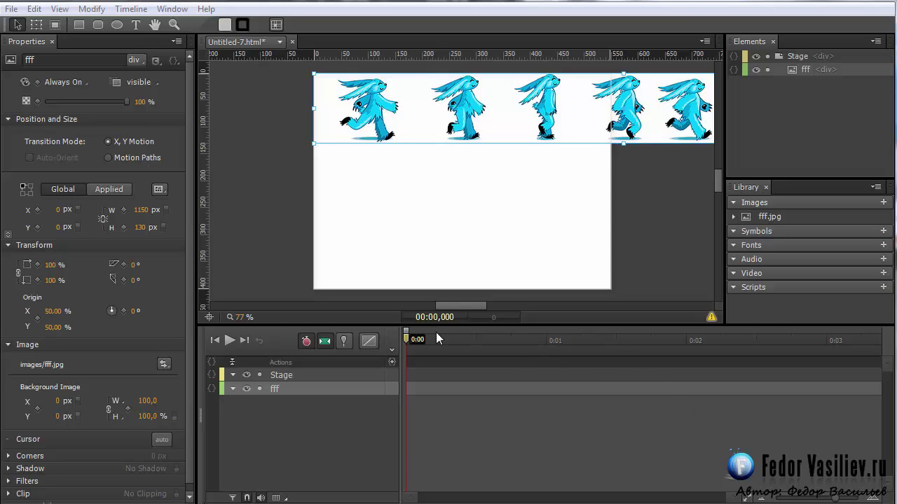
Place a vertical guide through the first rabbit figure at about 115 px on the horizontal ruler.
drag(461, 306, 463, 305)
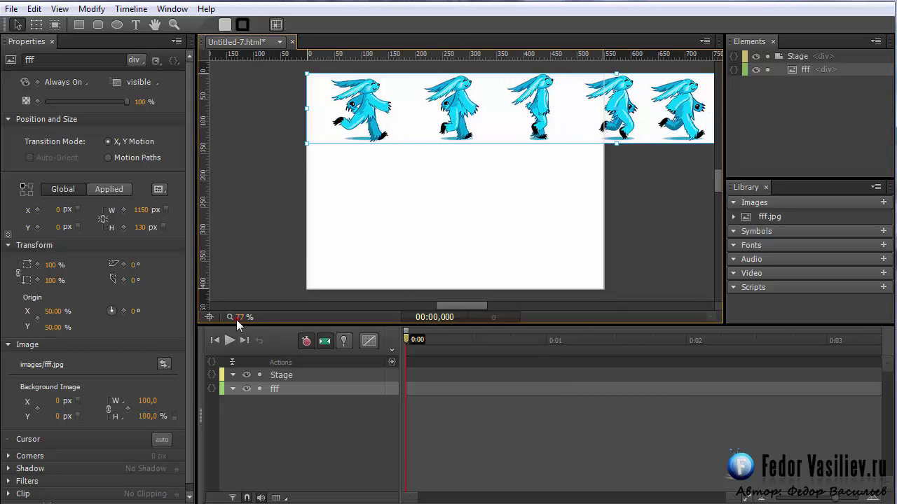
drag(237, 319, 666, 210)
scroll(464, 305, up, 3)
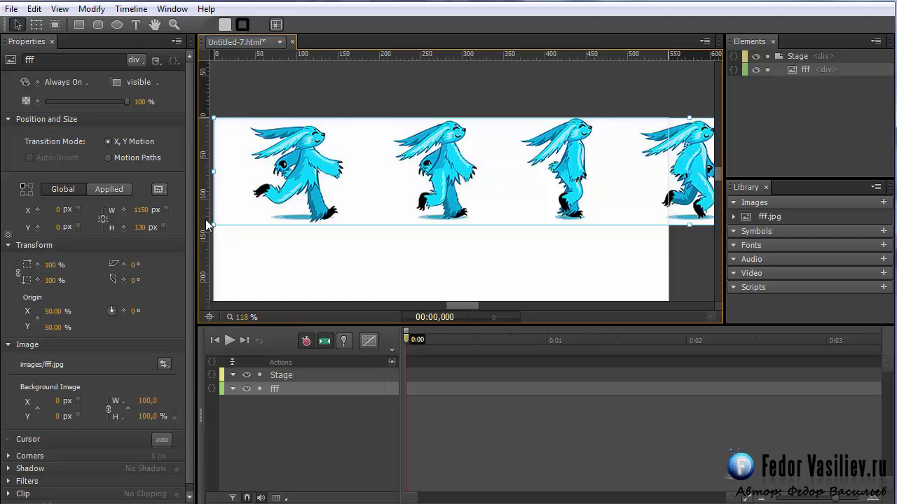
drag(203, 224, 310, 218)
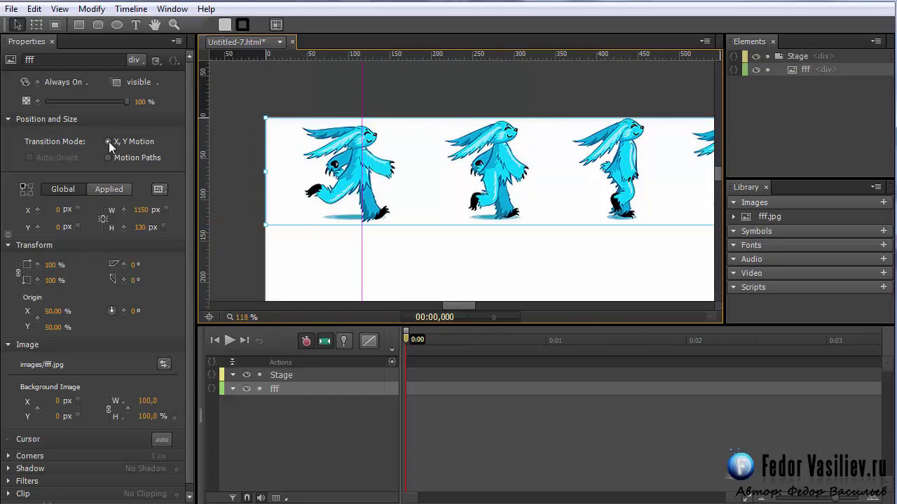
Clip the fff image to its first rabbit figure, from about 24 px to about 161 px horizontally.
click(56, 26)
drag(451, 305, 493, 310)
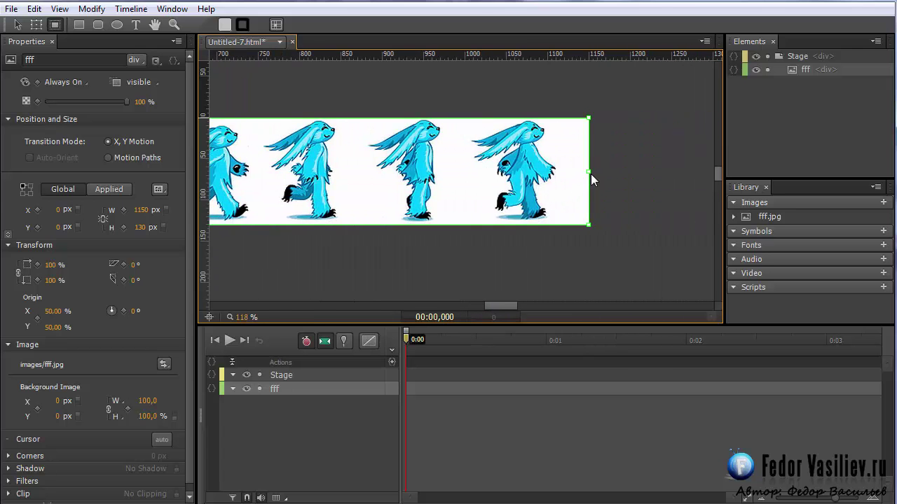
drag(588, 170, 229, 168)
drag(496, 306, 466, 306)
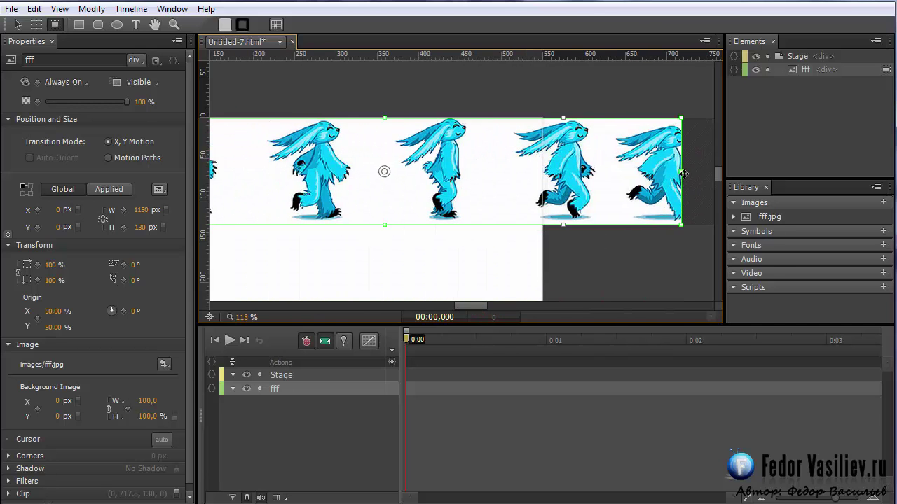
drag(682, 174, 261, 171)
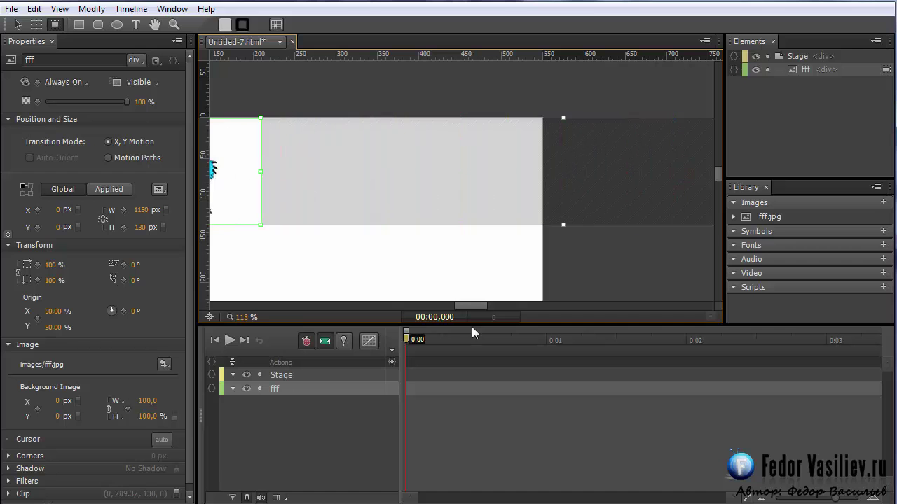
drag(477, 307, 466, 306)
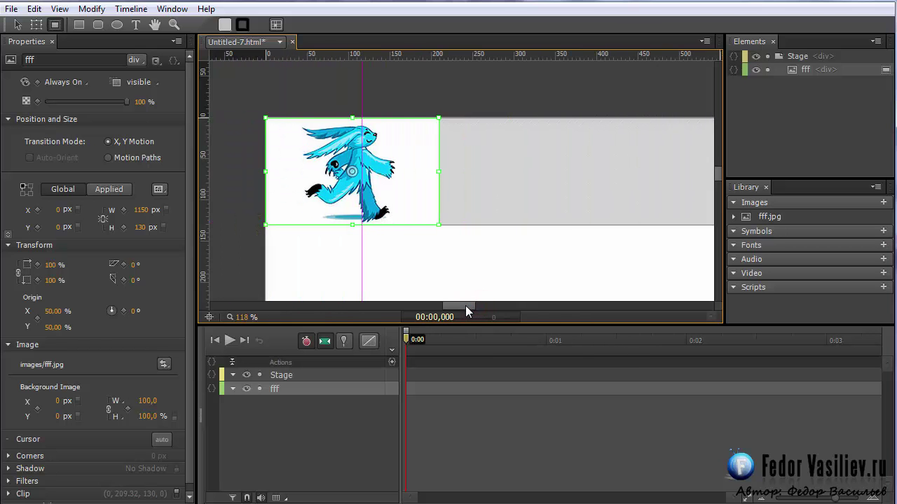
drag(437, 172, 397, 177)
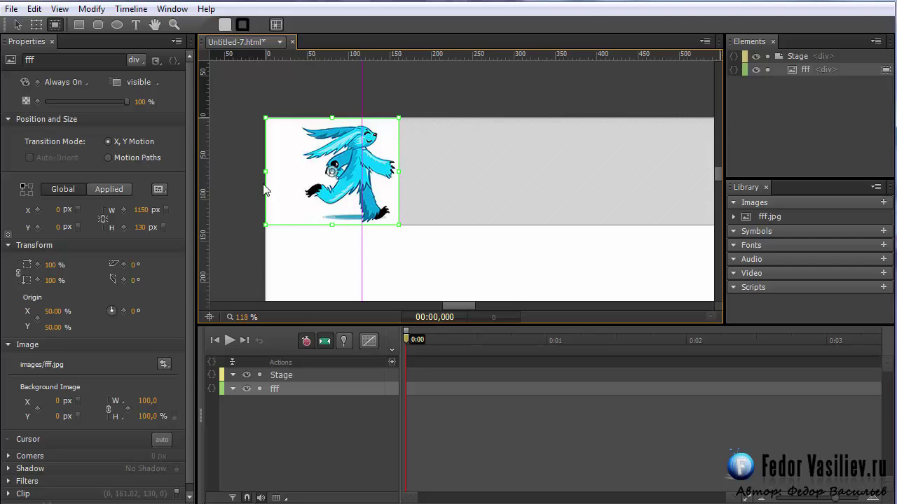
drag(265, 171, 285, 170)
scroll(410, 218, left, 2)
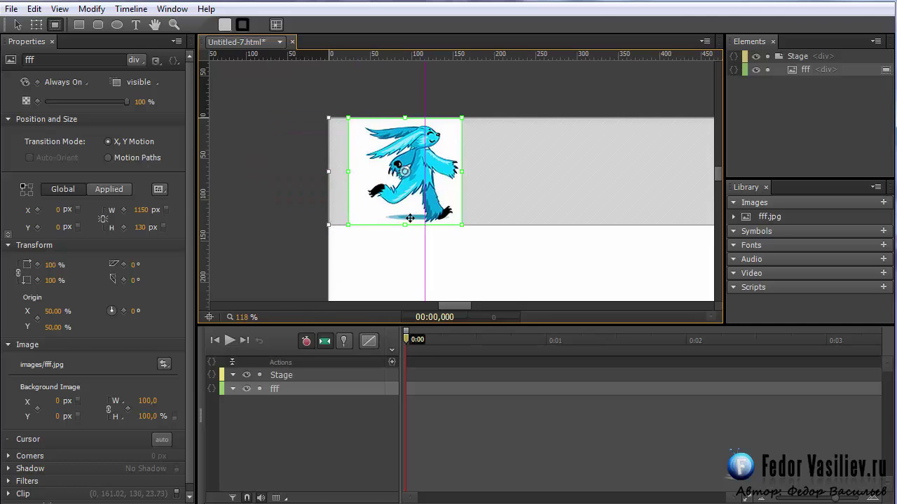
Turn off Auto-Transition and add a Background Position keyframe for fff at 0:00.
click(325, 342)
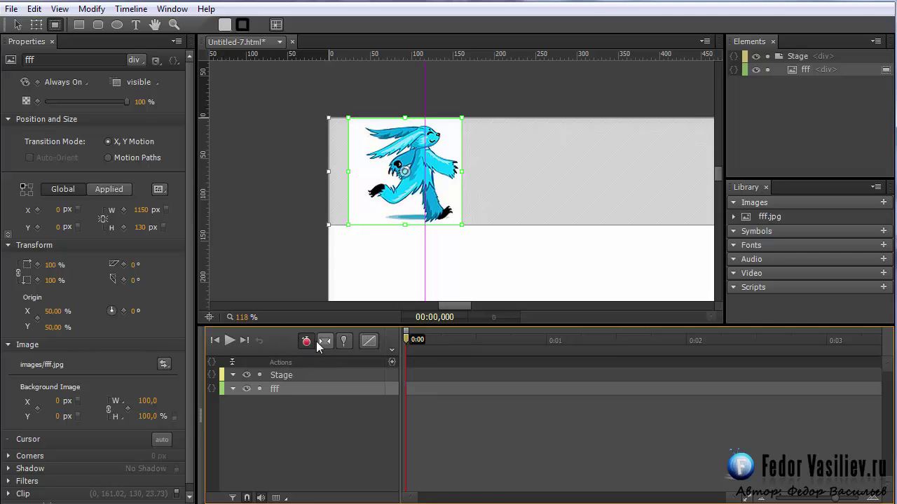
click(37, 409)
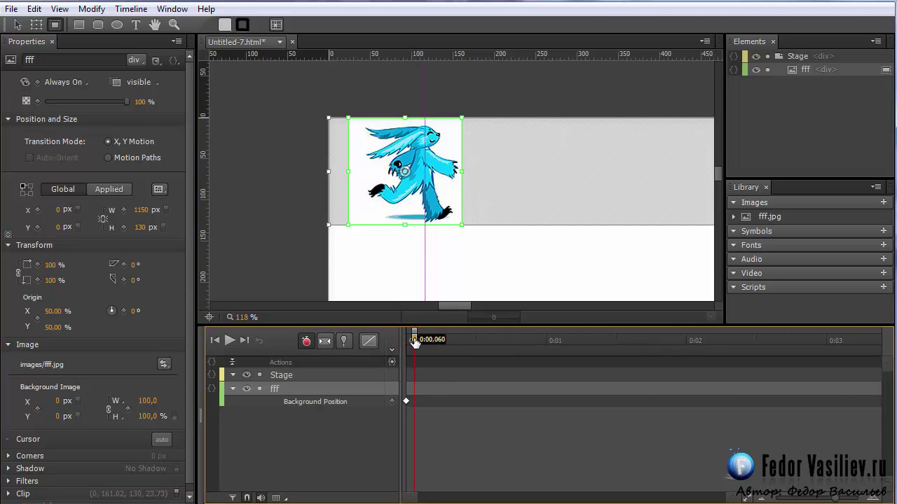
At 0:00.090, shift the background of fff to X -171 px, aligning the second rabbit figure with the guide.
drag(410, 341, 415, 345)
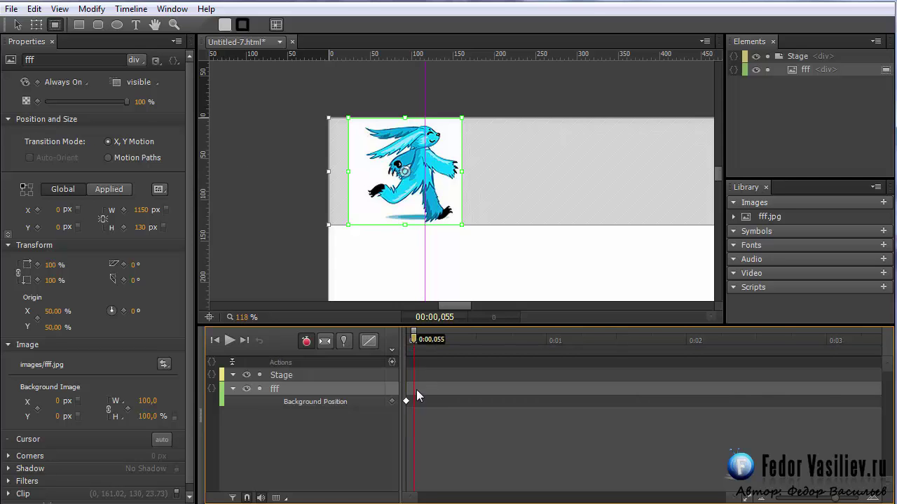
drag(413, 339, 414, 358)
mouse_move(414, 336)
mouse_down()
mouse_move(421, 345)
mouse_move(409, 345)
mouse_move(420, 350)
mouse_move(413, 342)
mouse_move(421, 341)
mouse_up()
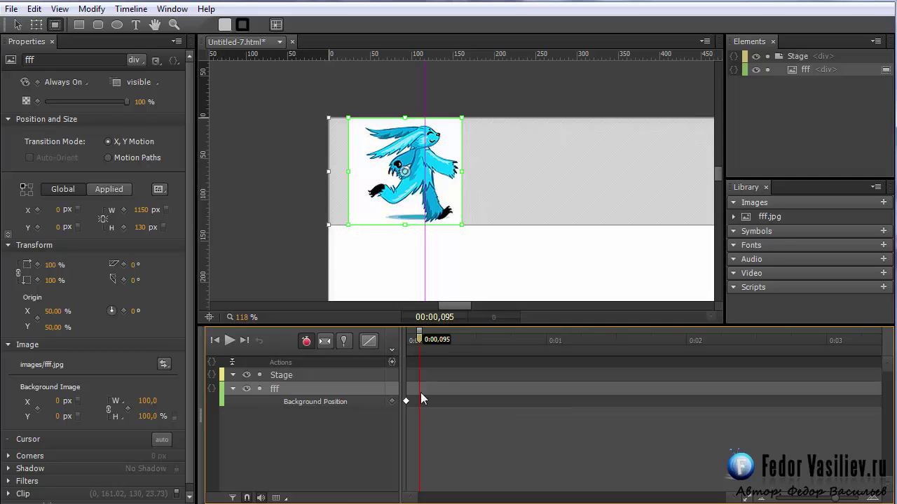
drag(419, 339, 414, 343)
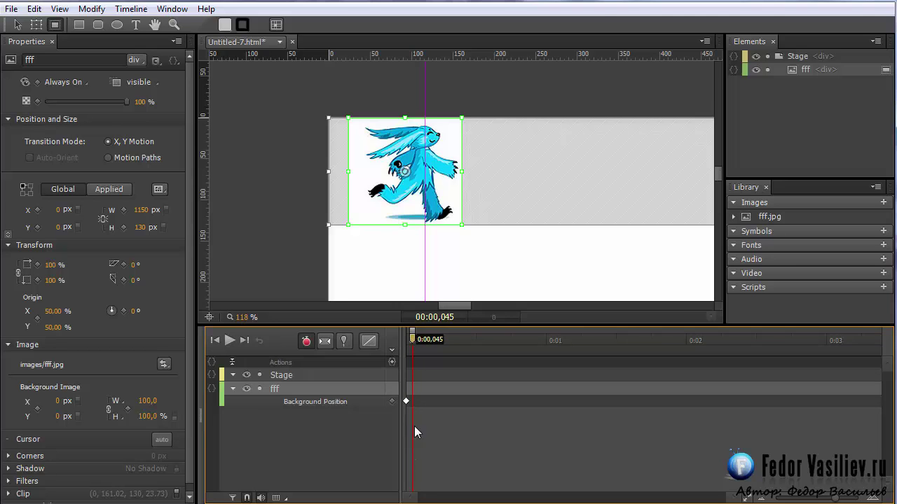
drag(418, 339, 419, 343)
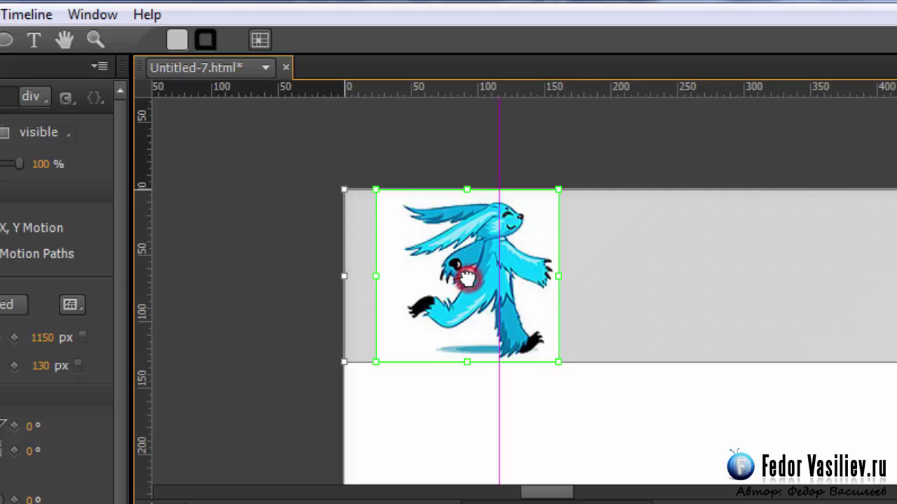
drag(466, 277, 240, 278)
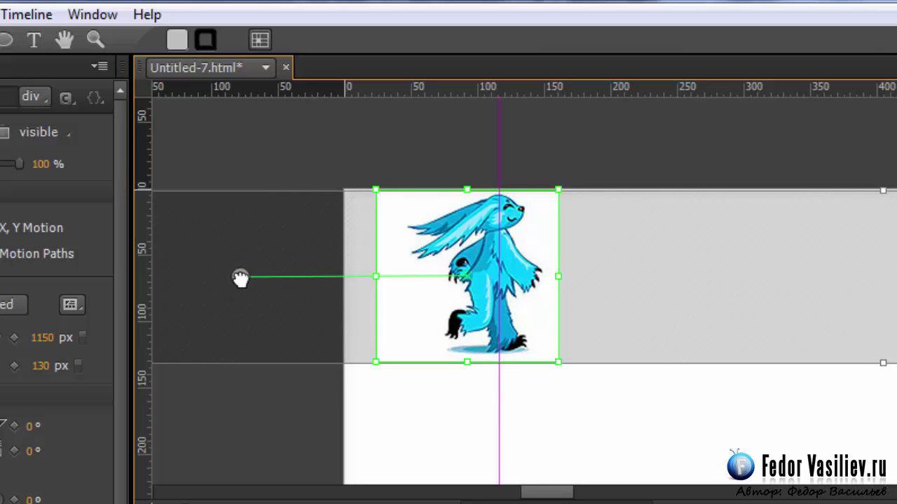
mouse_move(240, 279)
mouse_down()
mouse_move(243, 288)
mouse_move(241, 267)
mouse_move(236, 288)
mouse_move(236, 266)
mouse_move(238, 278)
mouse_up()
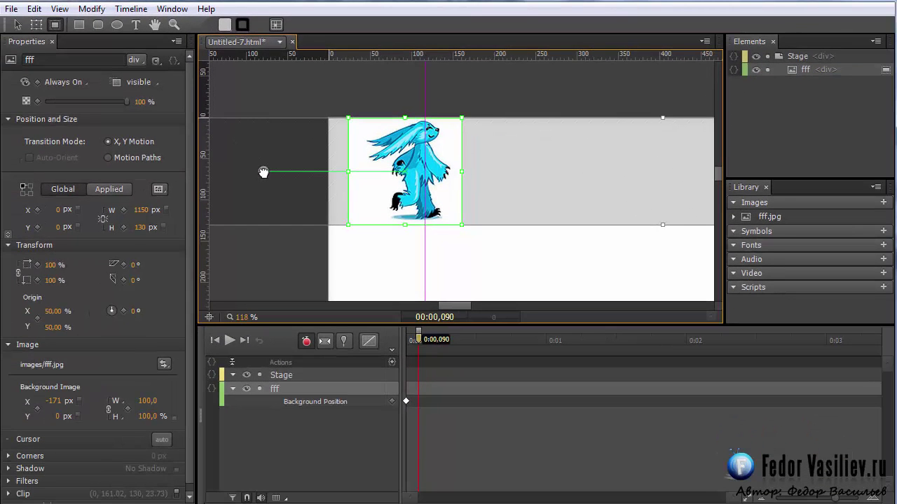
drag(263, 172, 264, 173)
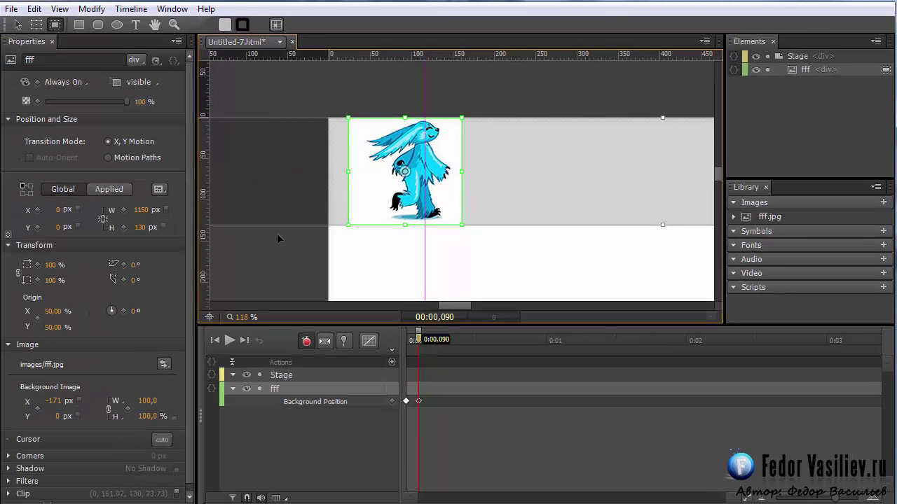
Alternate repeatedly between the start and end of the timeline to compare the alignment of the first two rabbit figures.
click(416, 401)
mouse_move(418, 339)
mouse_down()
mouse_move(407, 342)
mouse_move(419, 341)
mouse_move(408, 341)
mouse_move(418, 342)
mouse_move(415, 352)
mouse_up()
key(End)
key(Home)
key(End)
key(Home)
key(End)
key(Home)
key(End)
key(Home)
key(End)
key(Home)
key(End)
key(Home)
key(End)
key(Home)
key(End)
key(Home)
key(End)
key(Home)
key(End)
At 0:00.205, shift the background of fff to X -322 px, aligning the third rabbit figure with the guide.
click(428, 348)
drag(428, 348, 435, 349)
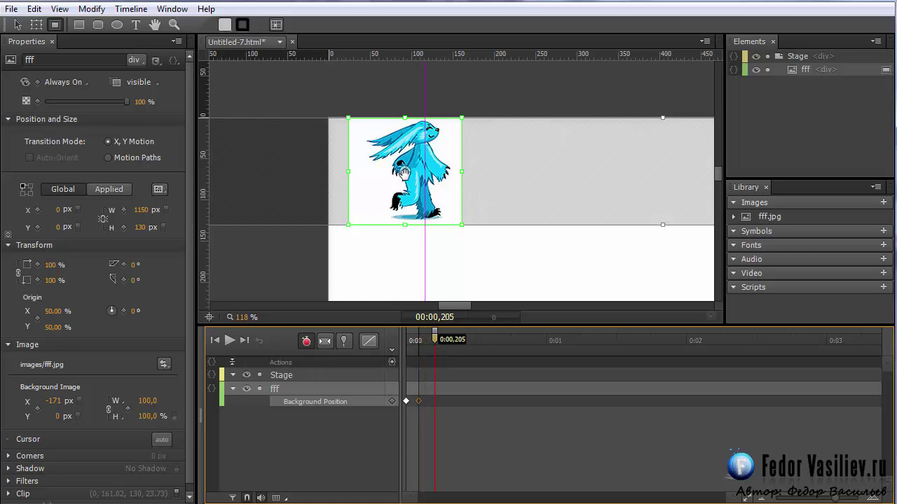
drag(404, 173, 279, 173)
Shift the background of fff to X -469 px at 0:00.320 and to X -592 px at 0:00.450, aligning each rabbit figure with the guide.
drag(434, 339, 452, 340)
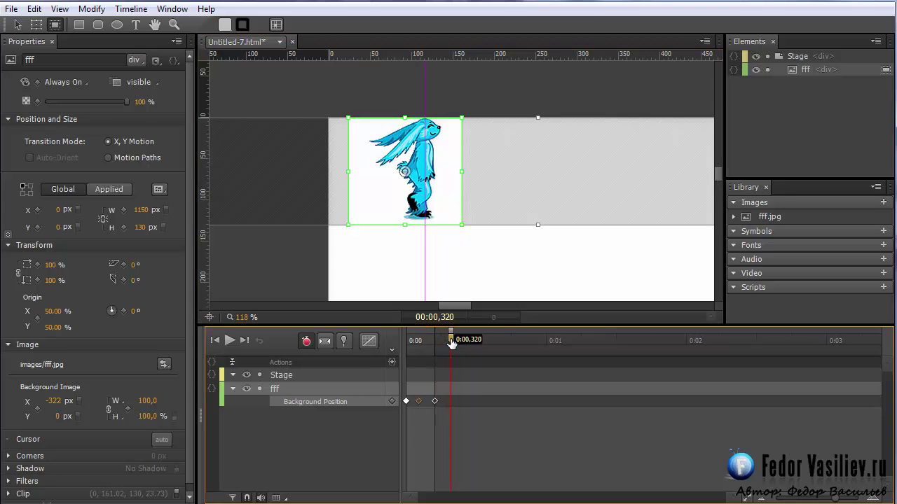
drag(452, 343, 453, 342)
drag(405, 179, 283, 174)
drag(449, 340, 470, 340)
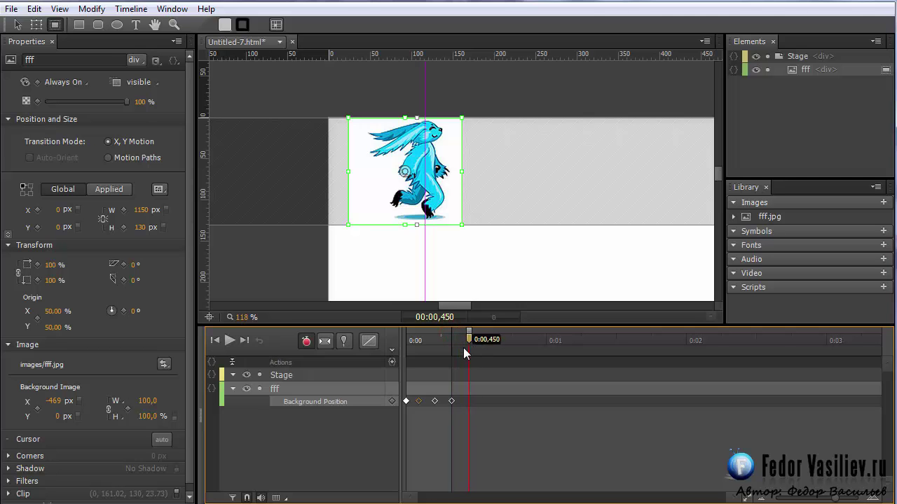
drag(405, 173, 303, 173)
Align the following two rabbit figures with the guide, setting the fff background to X -707 px at 0:00.575 and X -836 px at 0:00.700.
drag(470, 339, 487, 343)
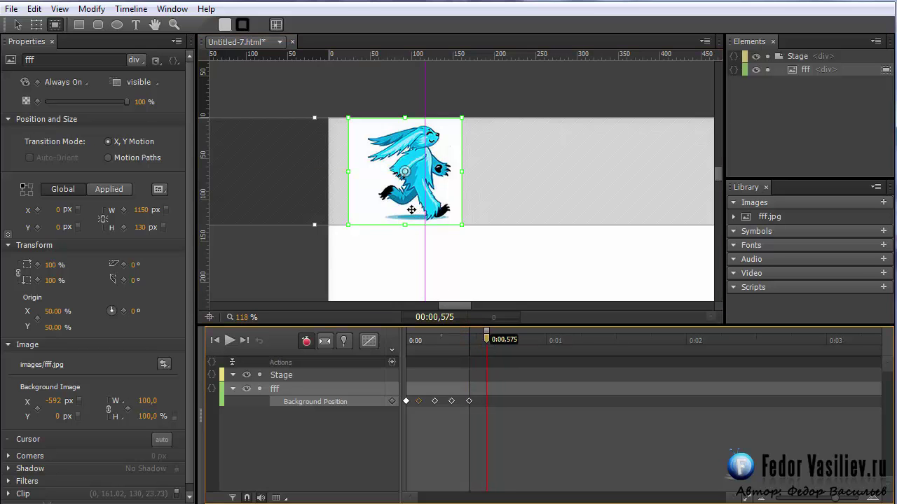
drag(405, 171, 310, 173)
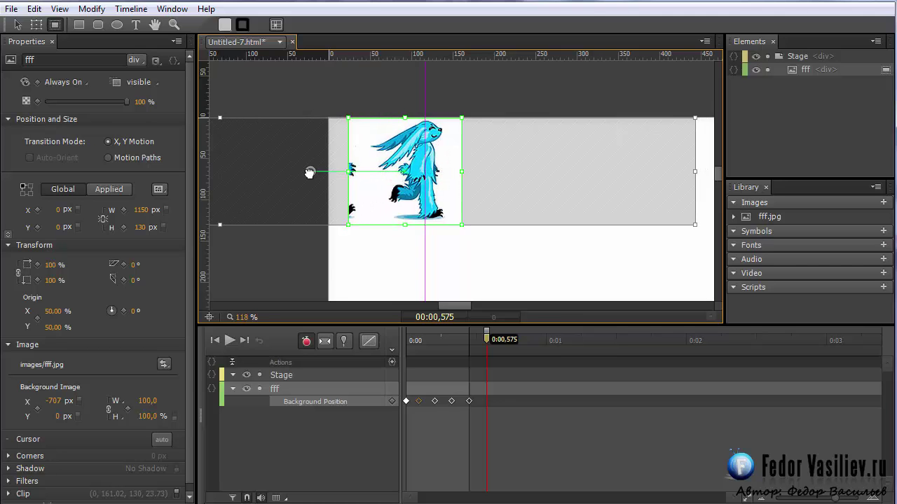
drag(310, 173, 309, 173)
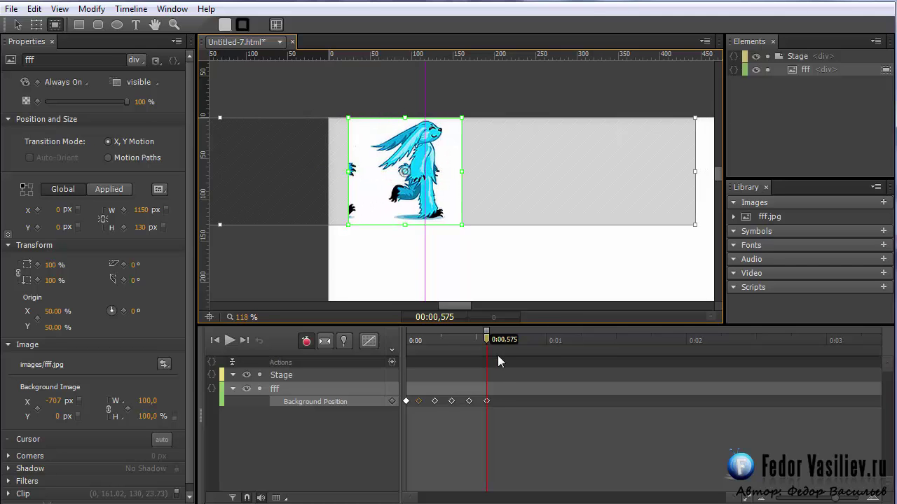
drag(486, 335, 504, 335)
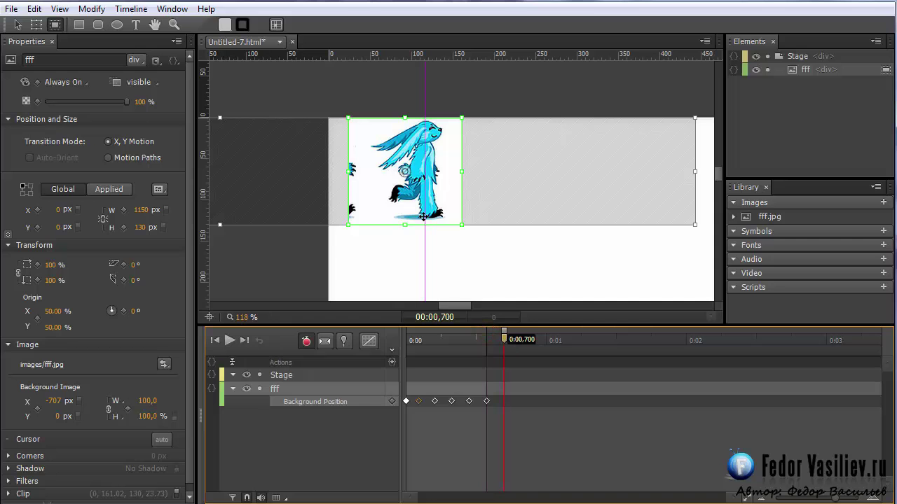
drag(405, 171, 298, 172)
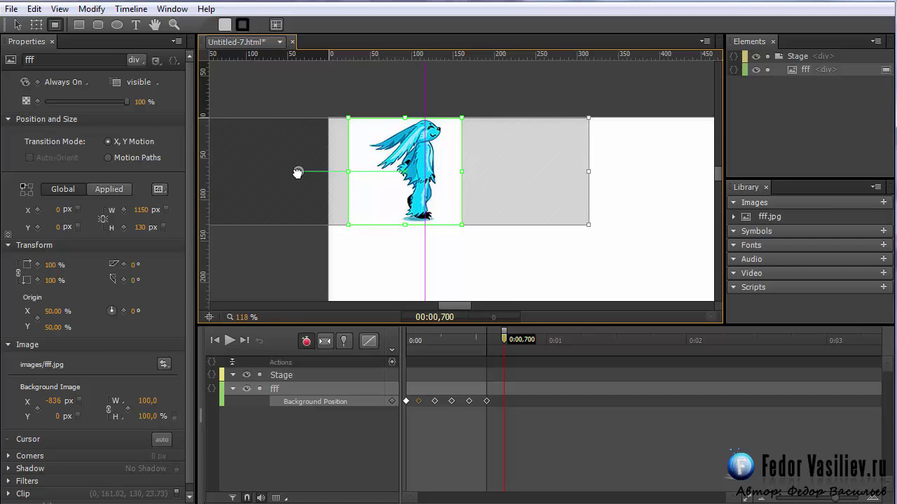
drag(298, 172, 299, 173)
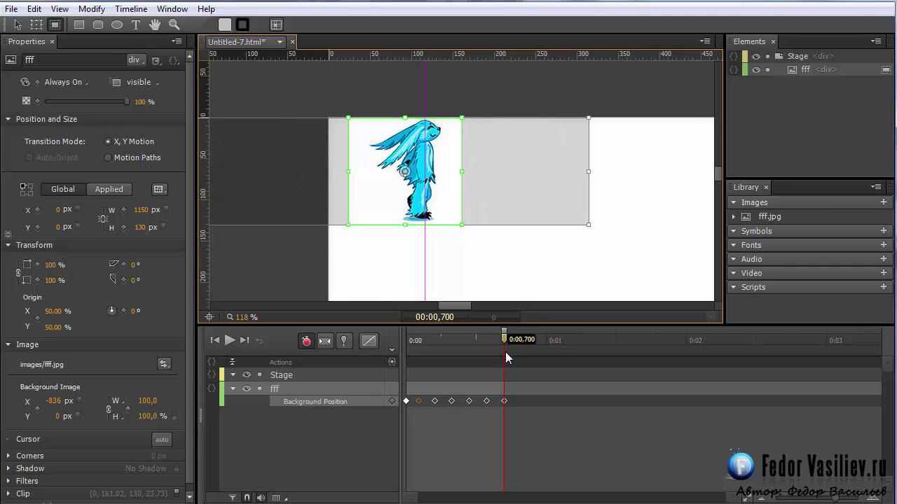
At 0:00.810, shift the background of fff to X -960 px to align the last rabbit figure, and scrub back through the animation.
drag(503, 336, 519, 341)
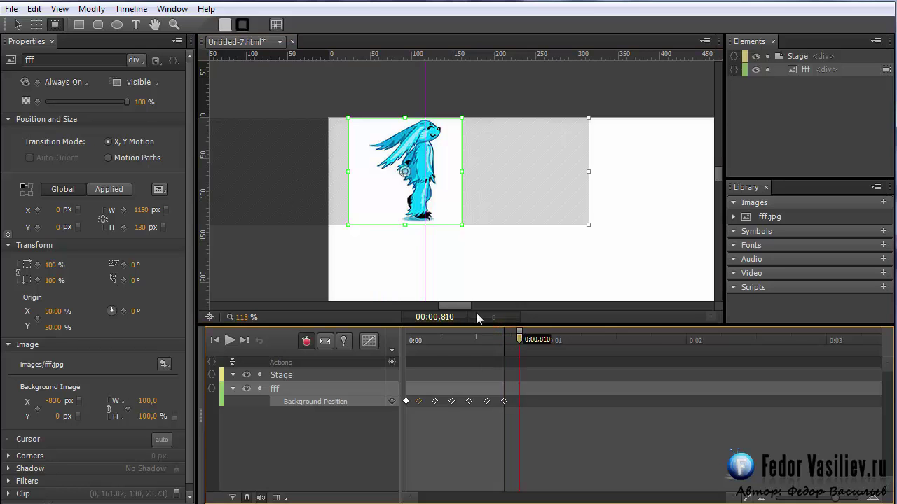
drag(406, 174, 302, 172)
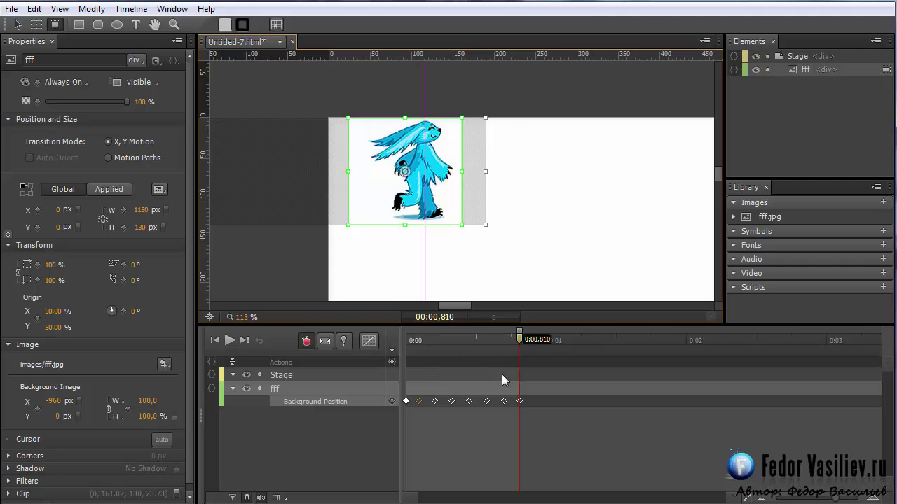
drag(519, 336, 426, 364)
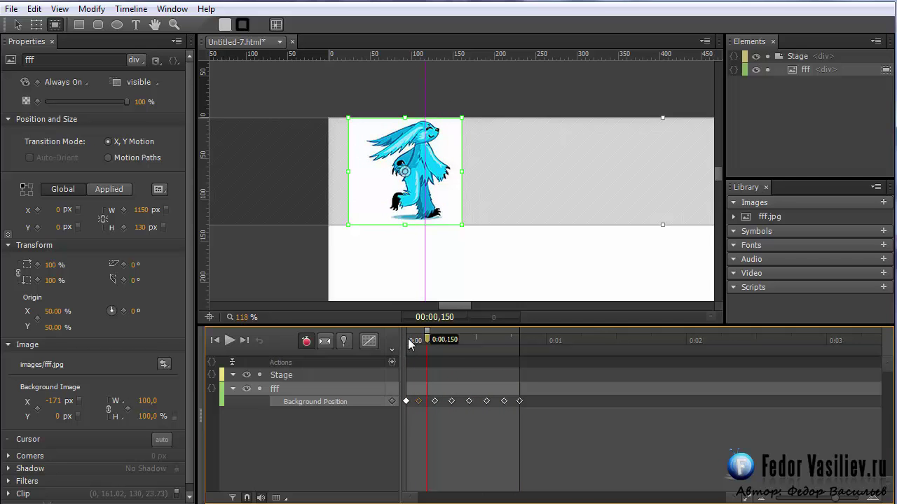
At 0:00.575, tighten the left edge of the fff clip to 37.29 px to cut off the neighbouring figure's paws.
drag(428, 337, 483, 375)
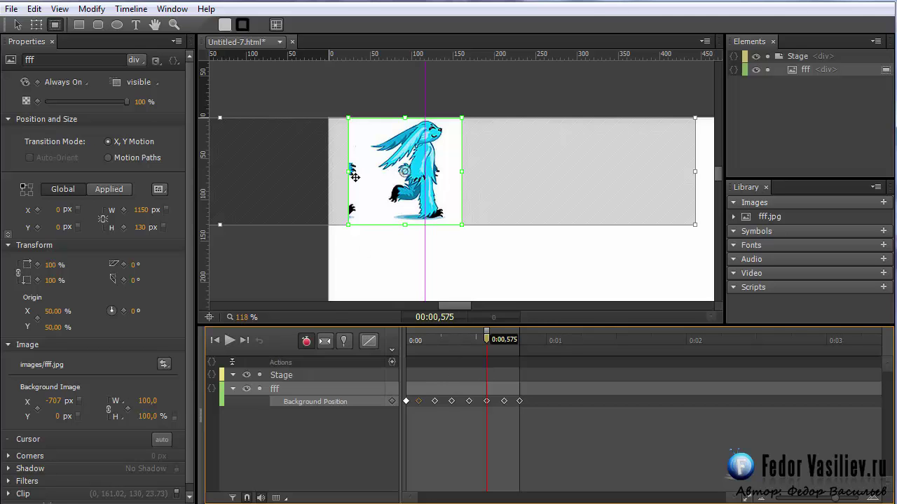
drag(486, 334, 488, 342)
drag(348, 172, 359, 171)
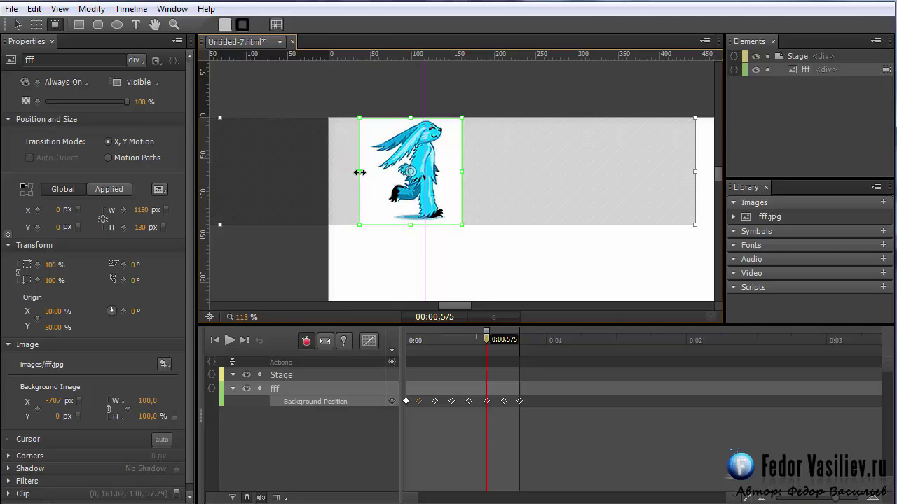
click(55, 26)
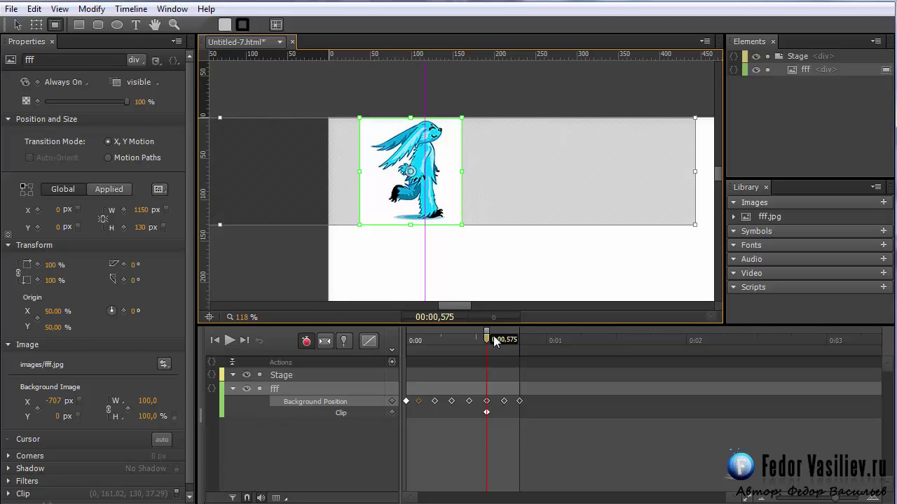
Check the remaining frames and add a timeline trigger at 0:00.810 with a Play action targeting the Stage.
drag(486, 337, 504, 381)
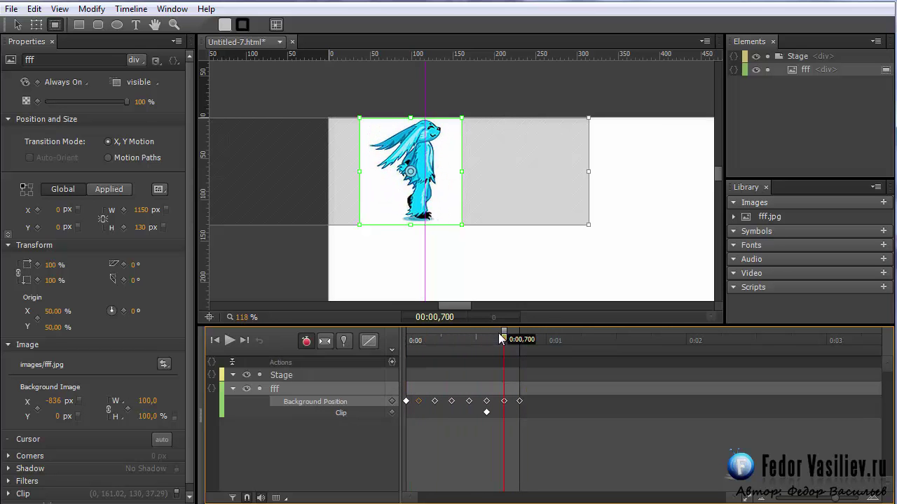
drag(505, 343, 522, 377)
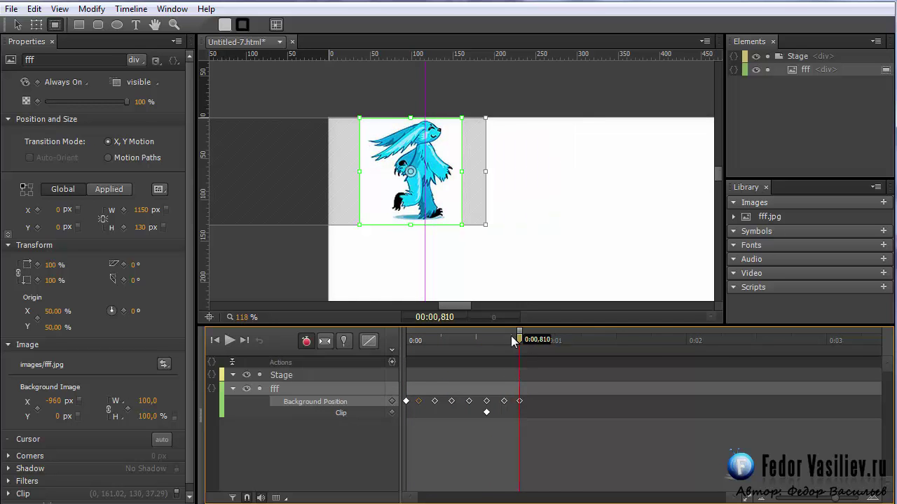
drag(519, 338, 518, 339)
click(392, 363)
drag(246, 147, 597, 22)
click(248, 330)
click(378, 329)
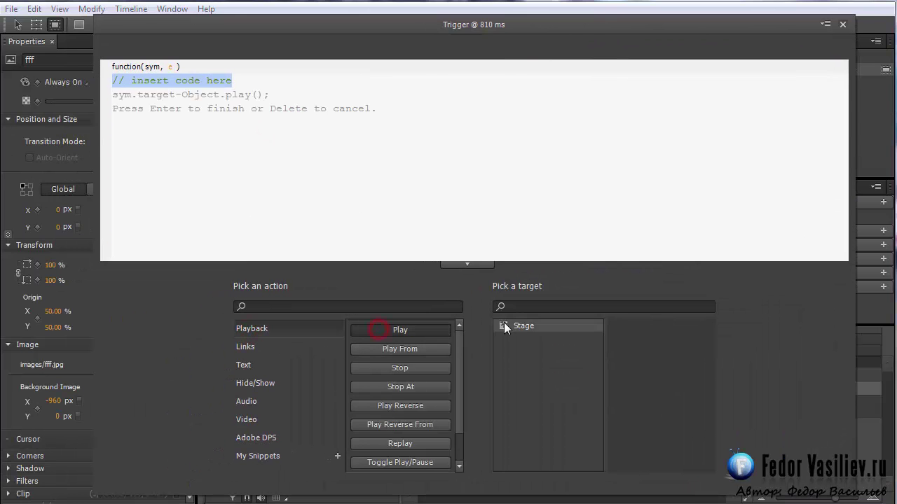
click(504, 324)
click(842, 25)
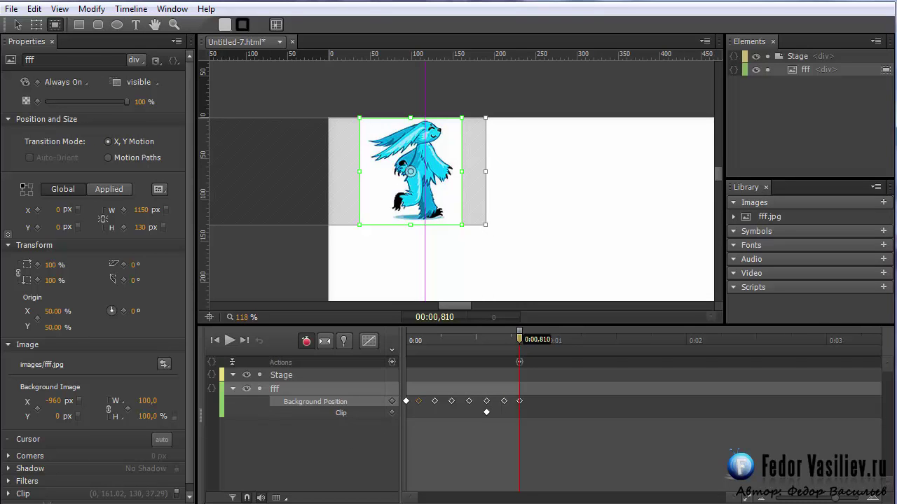
Preview the rabbit animation in the browser, switch back to Edge Animate, and return to the start of the timeline with the Selection tool active.
key(ctrl+Return)
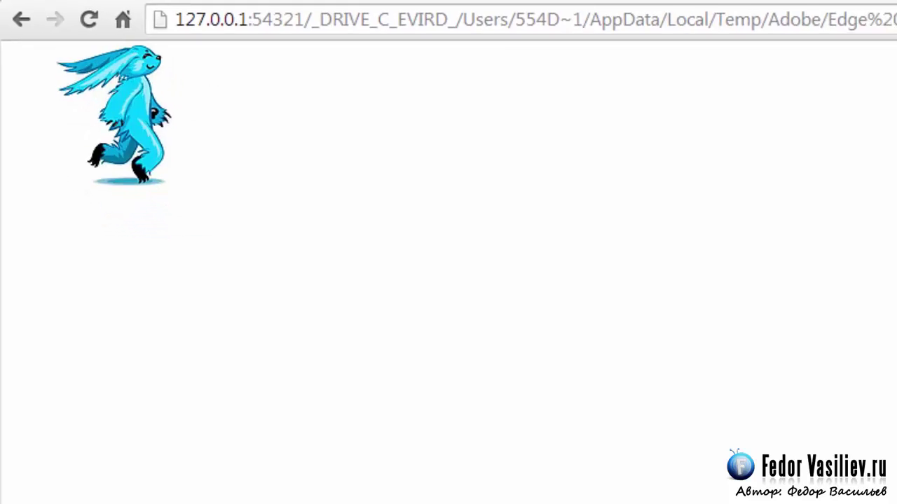
key(alt+Tab)
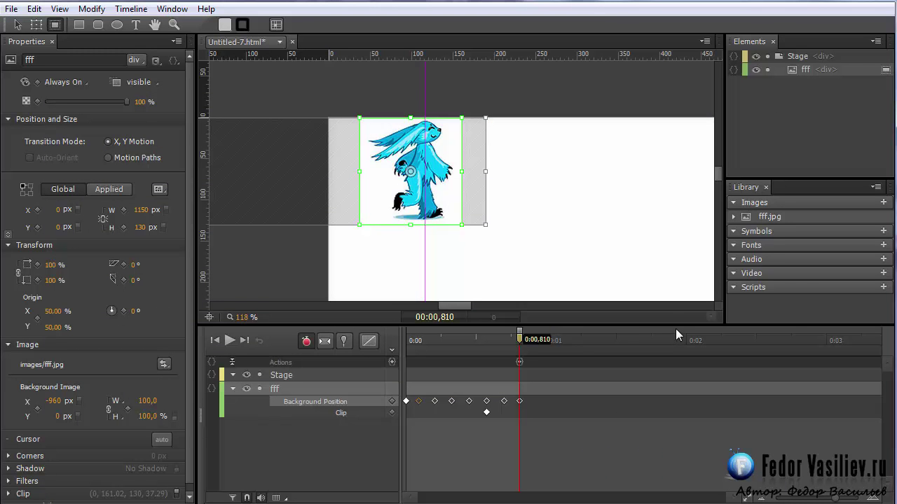
click(17, 24)
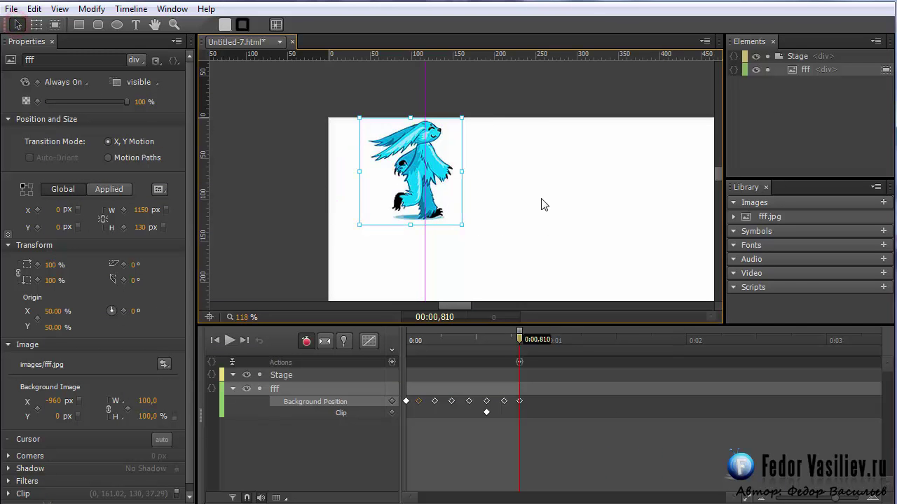
key(Home)
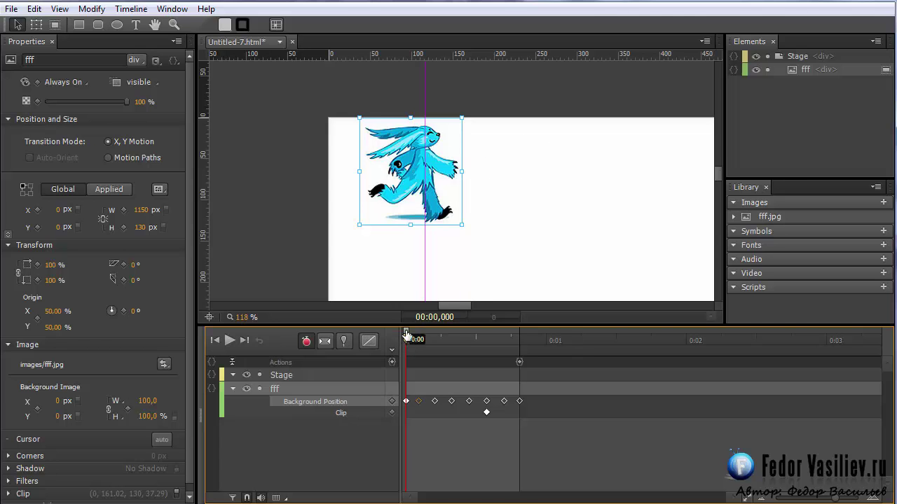
drag(409, 336, 394, 349)
Create a new composition and fit its whole stage in view.
click(11, 9)
click(28, 26)
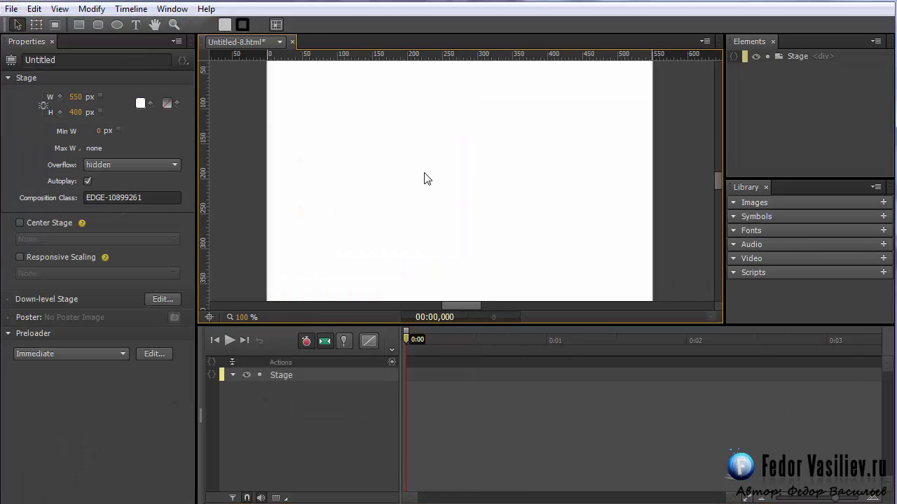
drag(245, 317, 164, 481)
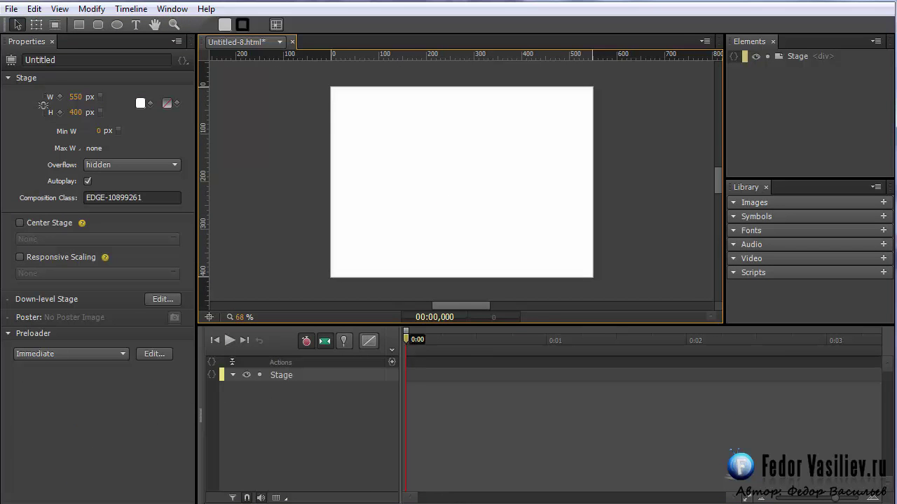
Import the five walking-figure images 1_01.jpg to 1_05.jpg from the Explorer folder onto the stage.
key(alt+Tab)
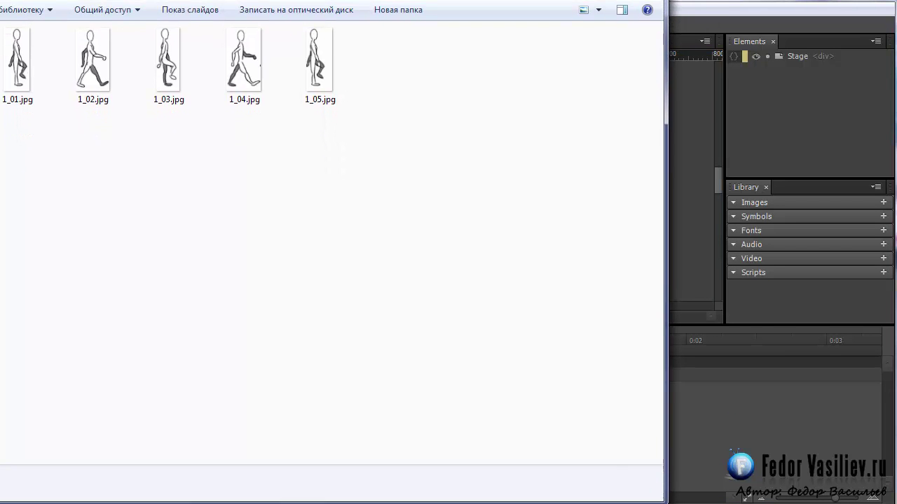
drag(662, 200, 3, 28)
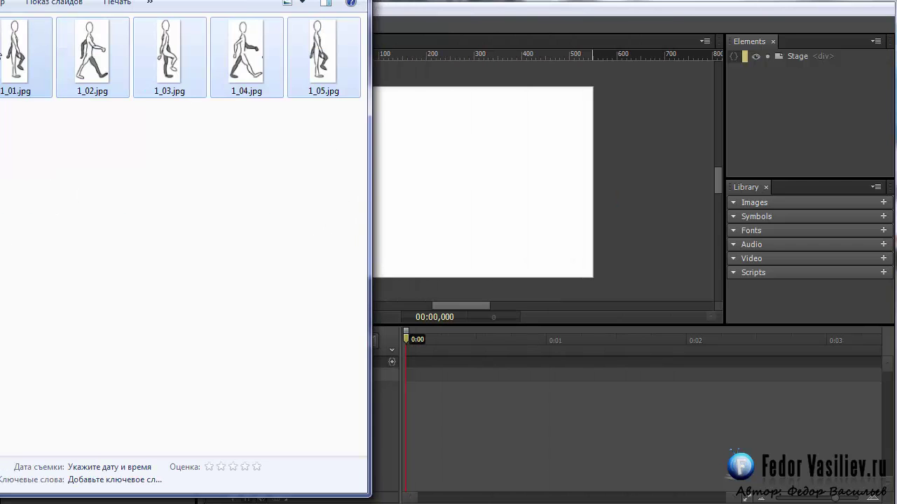
drag(14, 59, 447, 182)
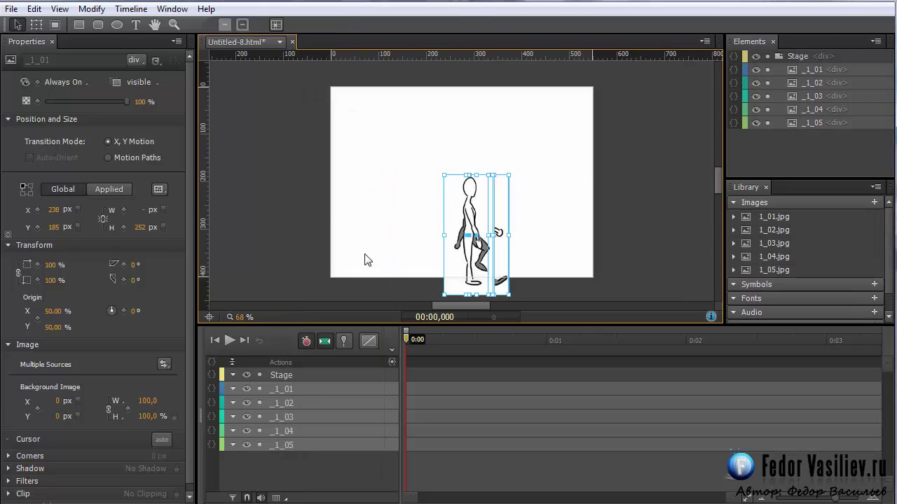
Move the five images together to X 166, Y 69 px and place a vertical guide through the figure's head.
click(470, 258)
drag(240, 316, 280, 330)
drag(466, 105, 421, 92)
drag(205, 126, 423, 158)
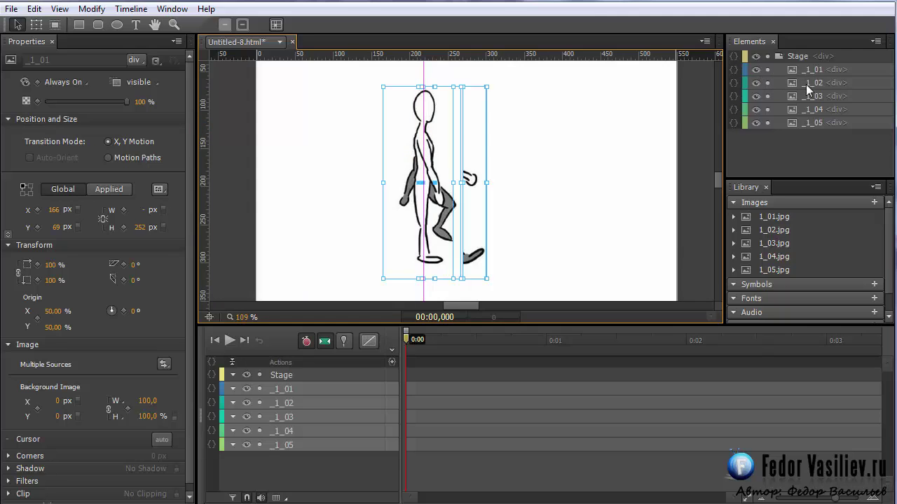
Hide the elements _1_02 through _1_05 and select _1_01 to check it against the guide.
drag(756, 122, 756, 83)
click(832, 70)
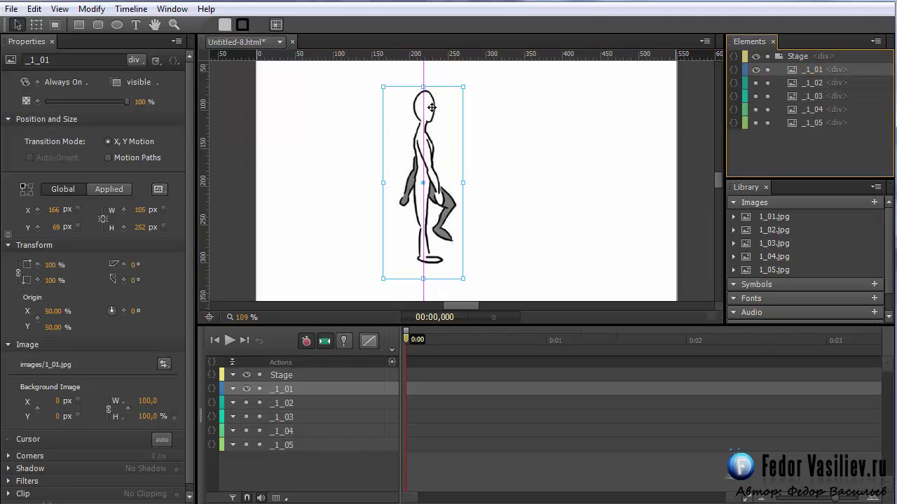
Show only _1_02 and nudge it left to X 159 px so its head aligns with the guide.
click(757, 70)
click(756, 82)
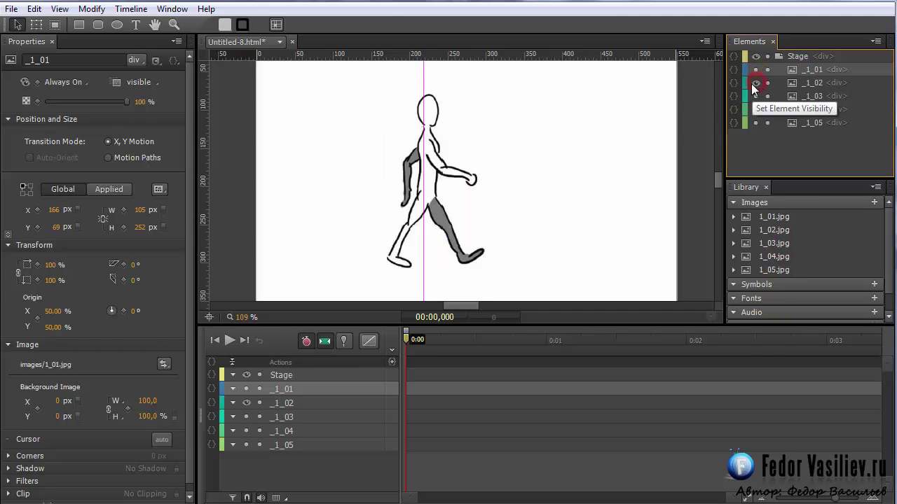
click(799, 82)
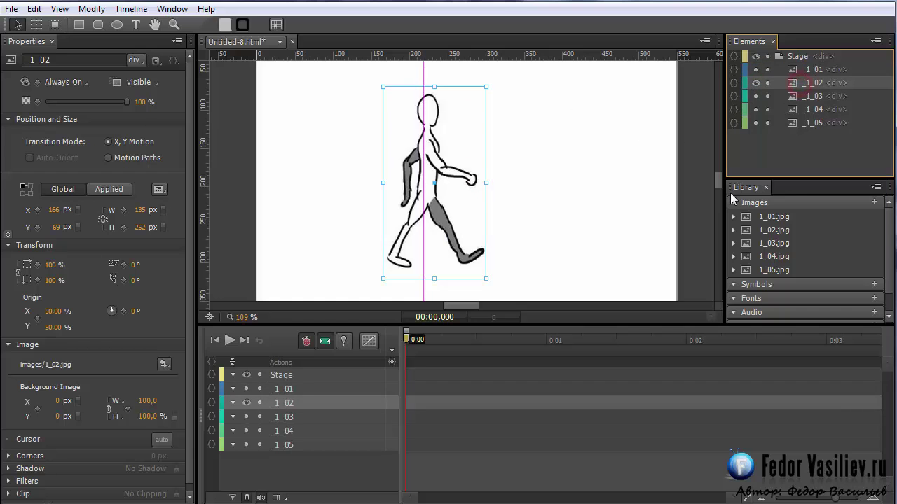
key(Left)
key(Left)
key(Left)
key(Left)
key(Left)
key(Left)
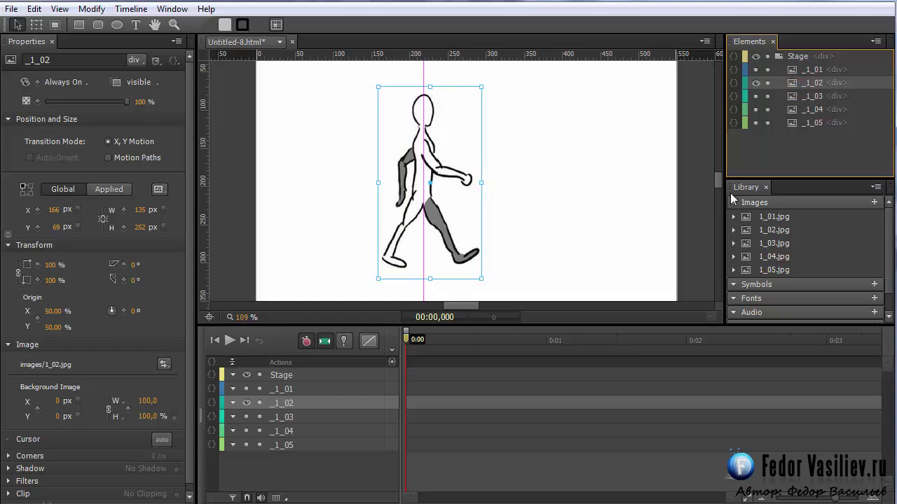
key(Left)
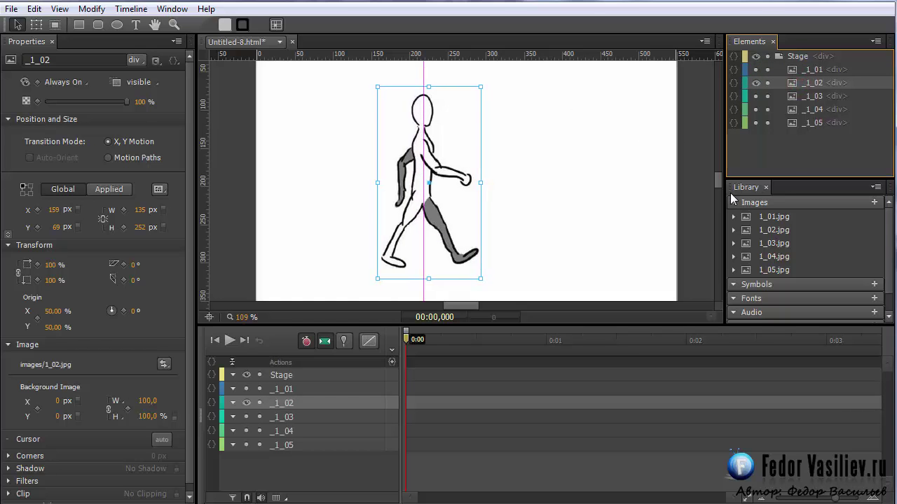
Show only _1_03 and nudge it right to X 184 px so its head aligns with the guide.
click(755, 83)
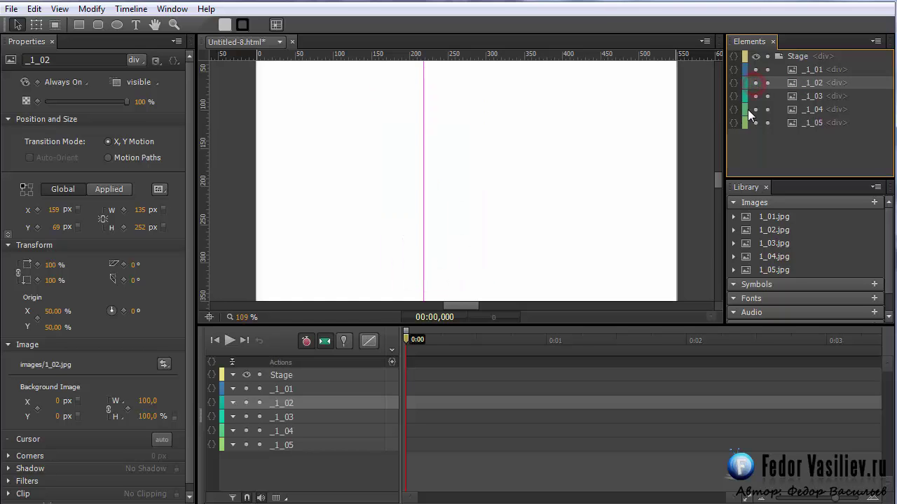
click(756, 97)
click(793, 98)
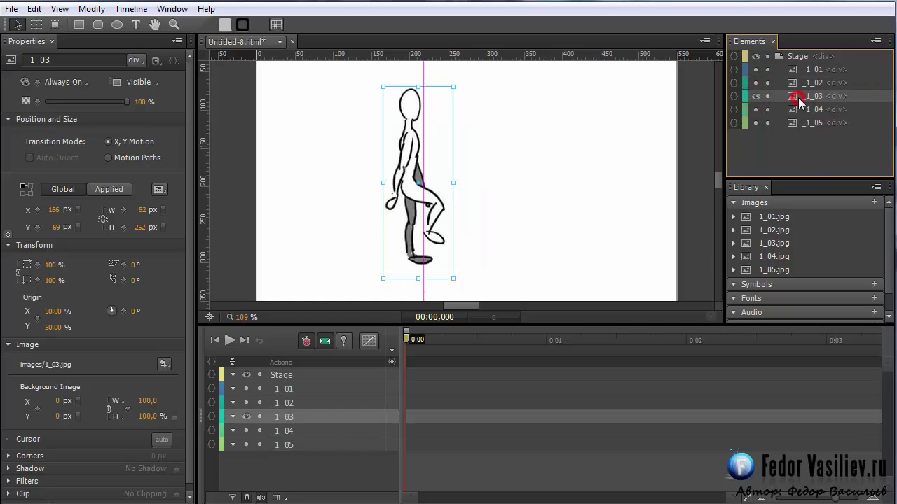
key(Right)
key(Right)
key(Right)
key(Right)
key(Right)
key(Right)
key(Right)
key(Right)
key(Right)
key(Right)
key(Right)
key(Right)
key(Right)
key(Right)
key(Right)
key(Right)
key(Right)
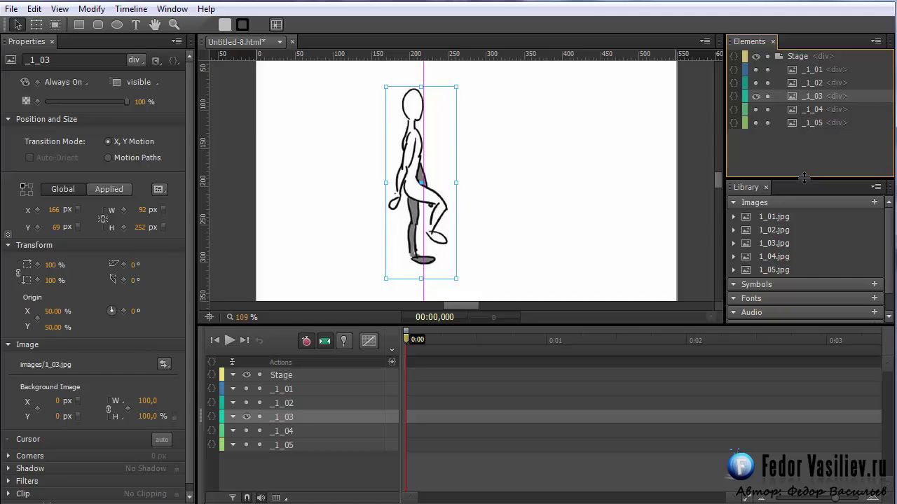
key(Right)
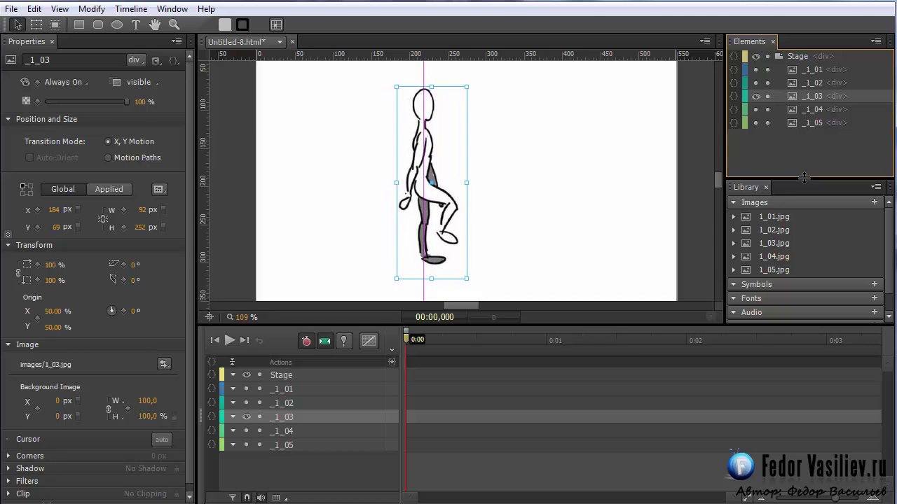
Show _1_04 and _1_05 one at a time and nudge them to X 160 and X 187 px to align their heads with the guide.
click(756, 96)
click(756, 109)
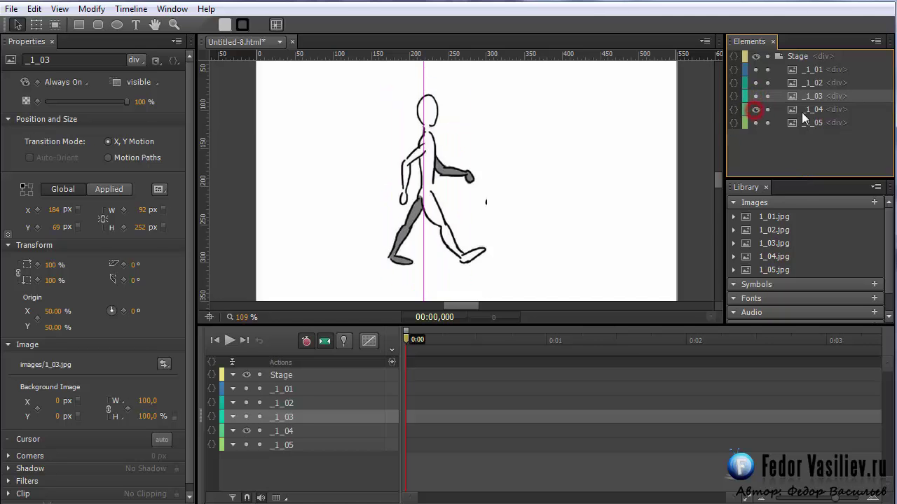
click(755, 109)
click(755, 122)
Make all five walking-figure elements visible again, from _1_01 to _1_05.
click(755, 109)
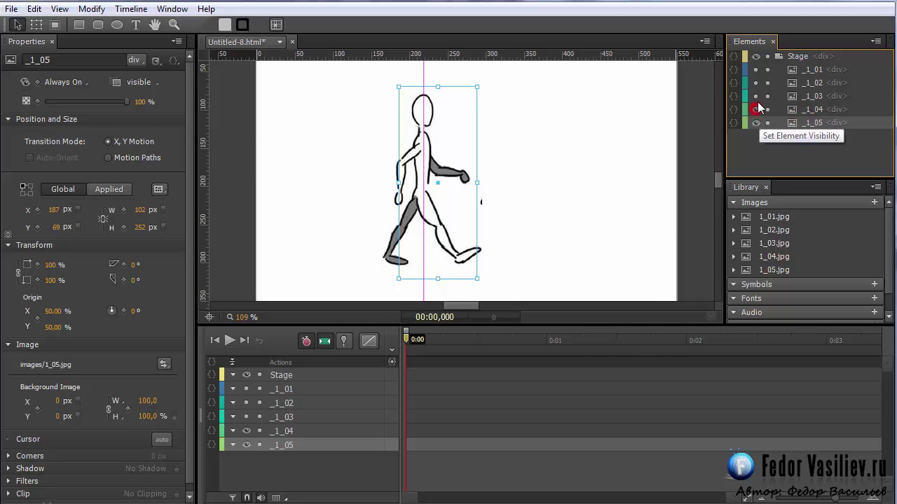
click(755, 96)
click(756, 82)
click(758, 70)
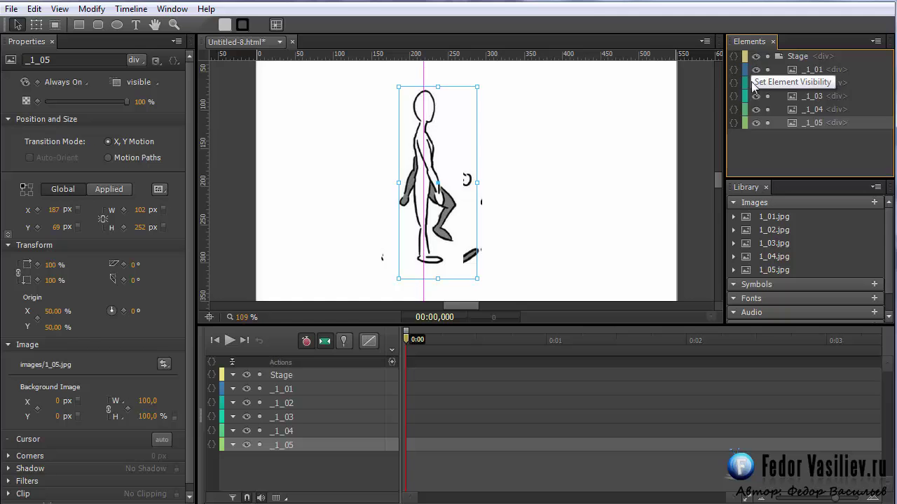
Set the display of elements _1_02 through _1_05 to Off at 0:00, leaving out _1_01.
shift+click(811, 70)
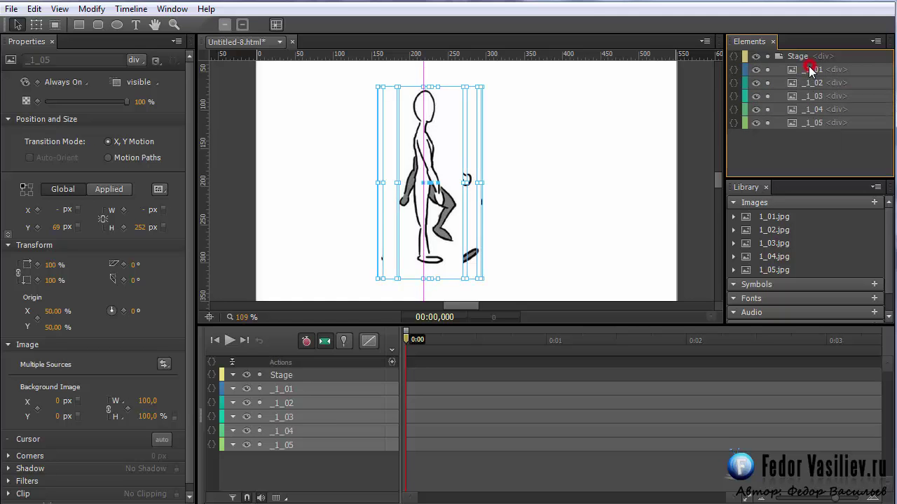
ctrl+click(799, 74)
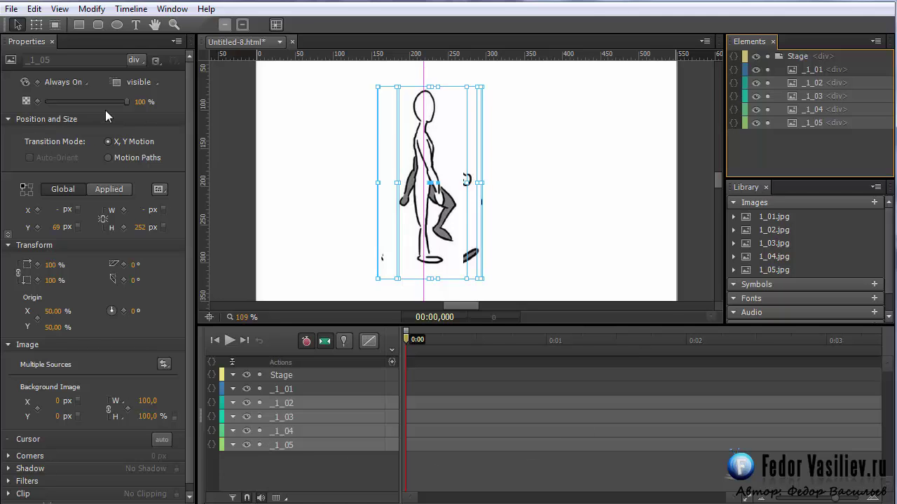
click(67, 83)
click(74, 106)
Select _1_01 and set its display to Off at 0:00,060 on the timeline.
click(352, 390)
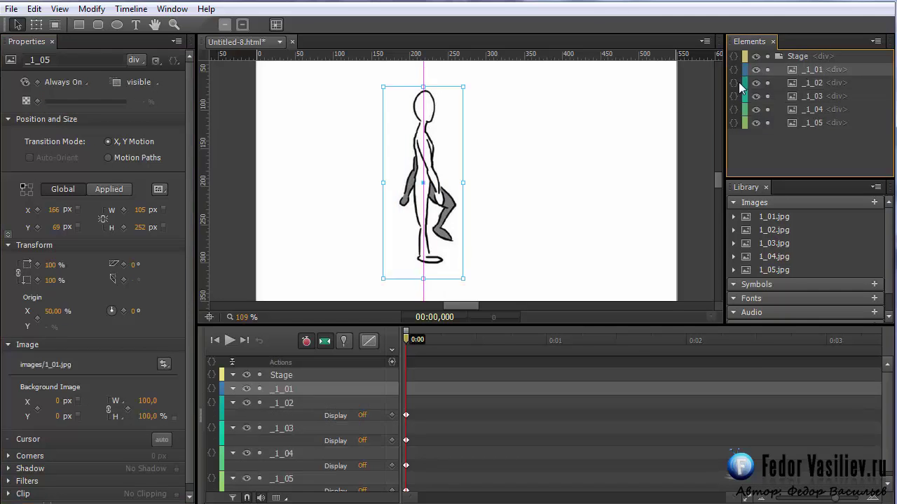
click(407, 335)
mouse_move(408, 341)
mouse_down()
mouse_move(438, 354)
mouse_move(418, 360)
mouse_move(413, 341)
mouse_up()
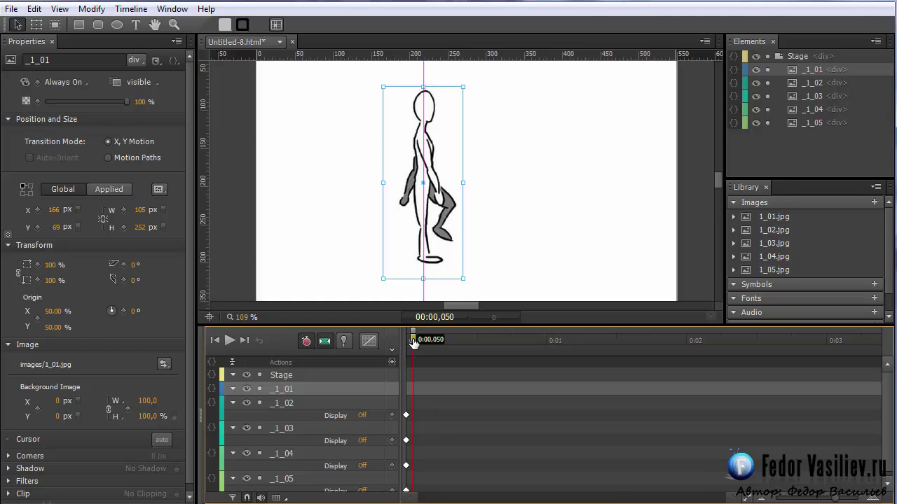
mouse_move(413, 341)
mouse_down()
mouse_move(405, 346)
mouse_move(415, 339)
mouse_up()
click(67, 82)
click(72, 108)
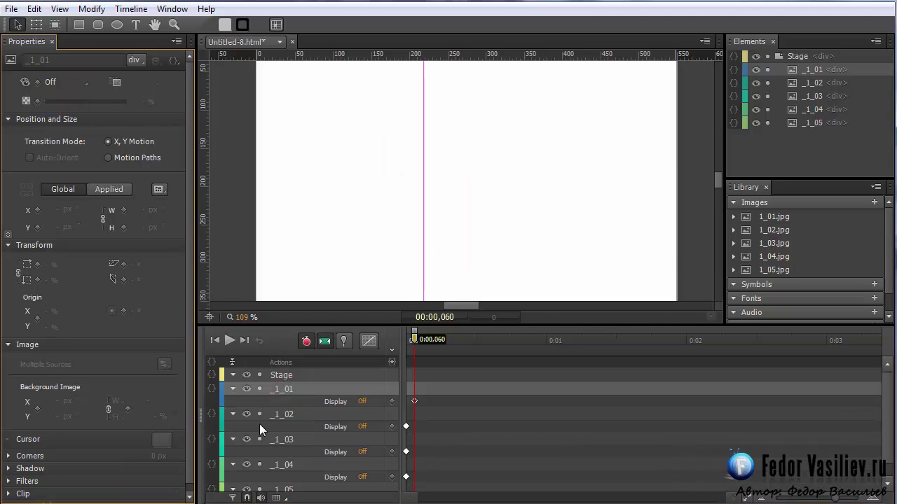
Set the display of _1_02 to On at 0:00,060.
click(295, 415)
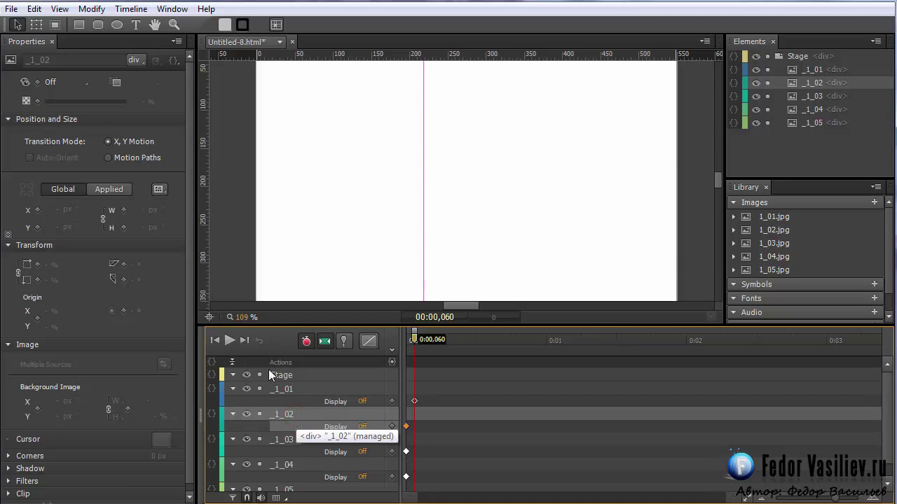
click(56, 85)
click(73, 124)
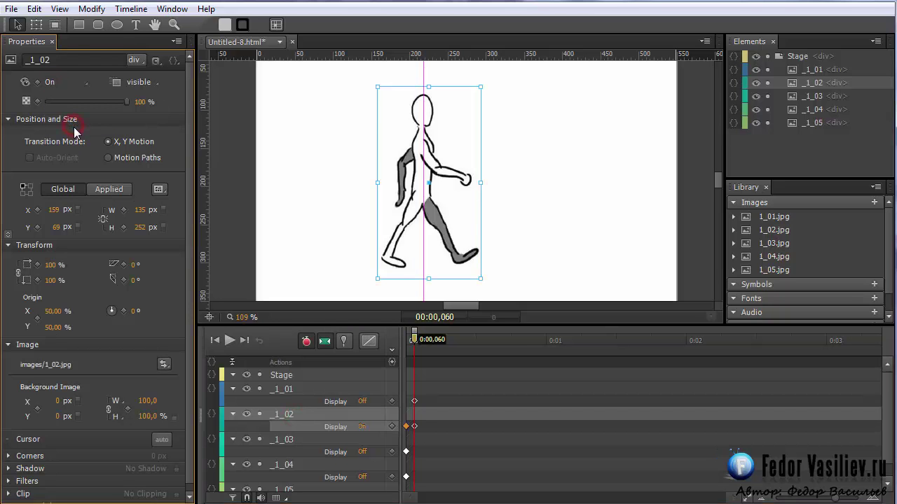
At 0:00,115, set the display of _1_02 to Off and that of _1_03 to On.
mouse_move(414, 340)
mouse_down()
mouse_move(405, 350)
mouse_move(413, 340)
mouse_up()
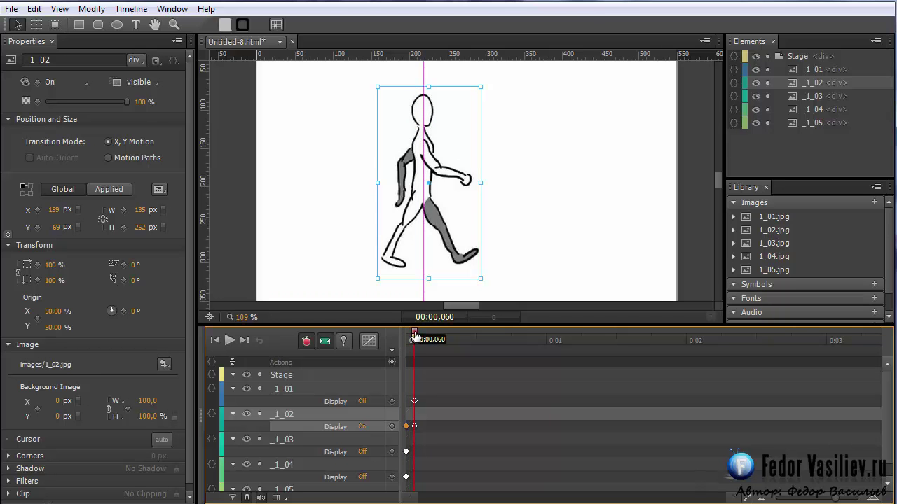
drag(411, 340, 422, 339)
click(301, 416)
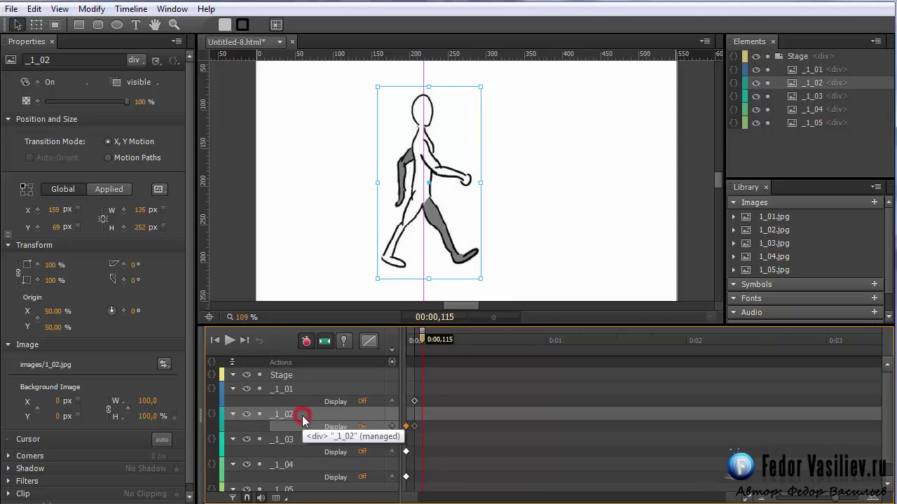
click(61, 85)
click(72, 106)
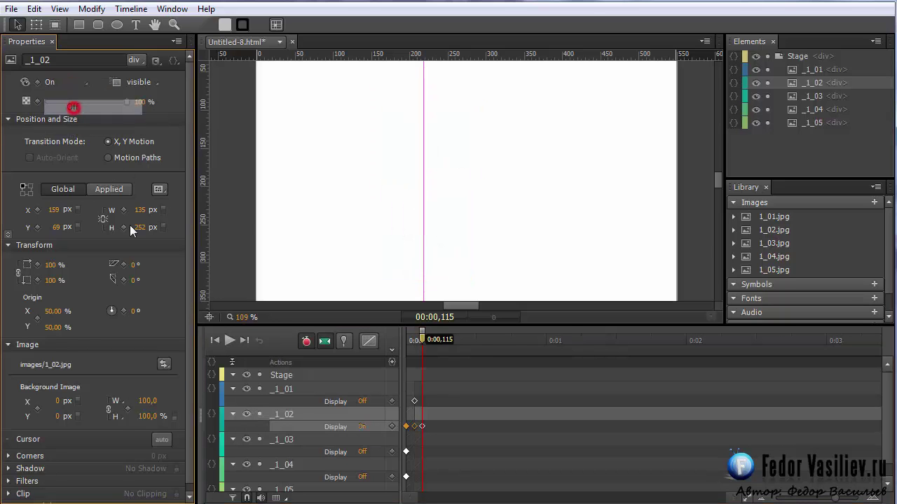
click(284, 442)
click(70, 83)
click(73, 123)
At 0:00,180, set the display of _1_03 to Off and that of _1_04 to On.
drag(423, 339, 432, 341)
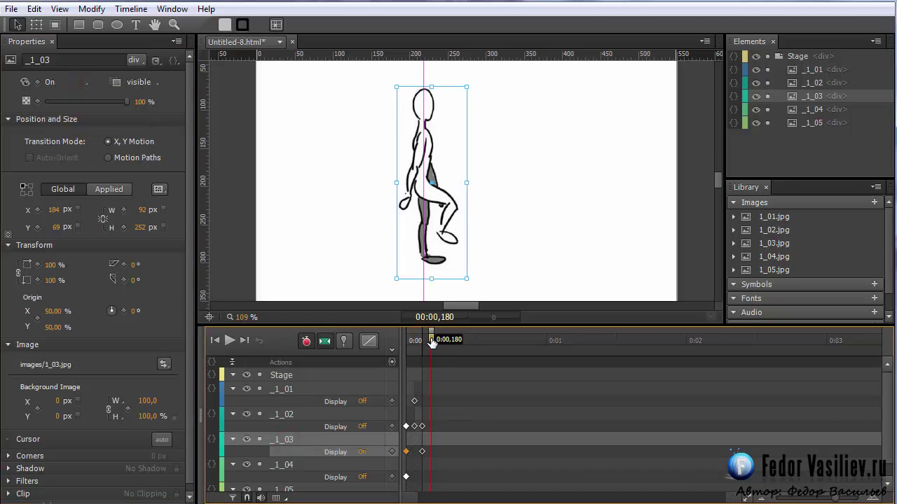
click(289, 471)
scroll(294, 417, down, 1)
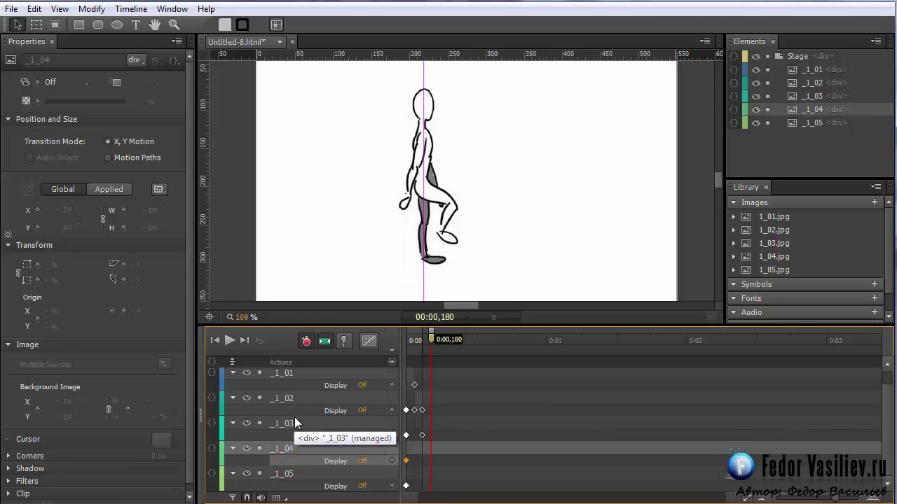
click(282, 424)
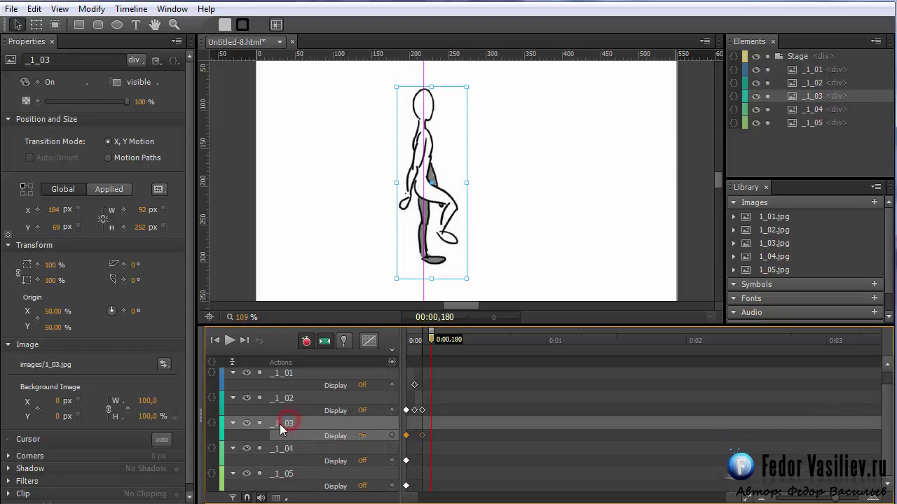
click(61, 82)
click(73, 107)
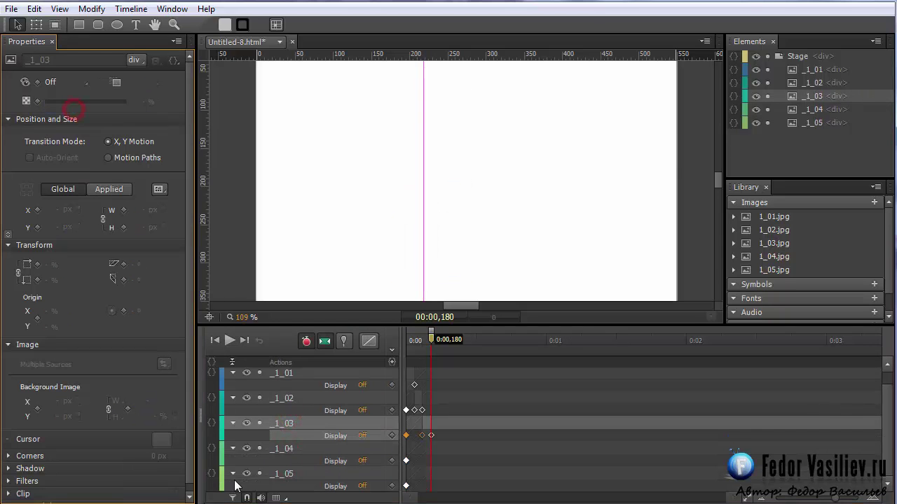
click(285, 454)
click(56, 82)
click(73, 122)
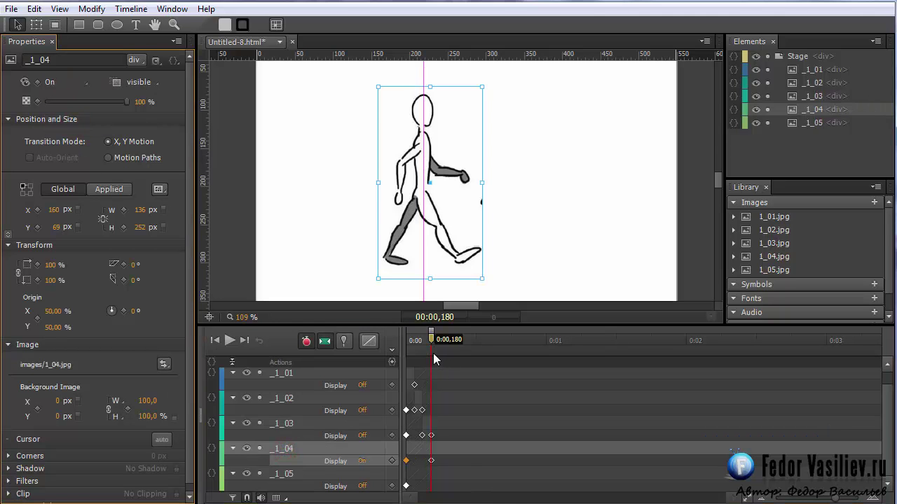
At 0:00,250, set the display of _1_04 to Off and that of _1_05 to On.
drag(432, 339, 439, 341)
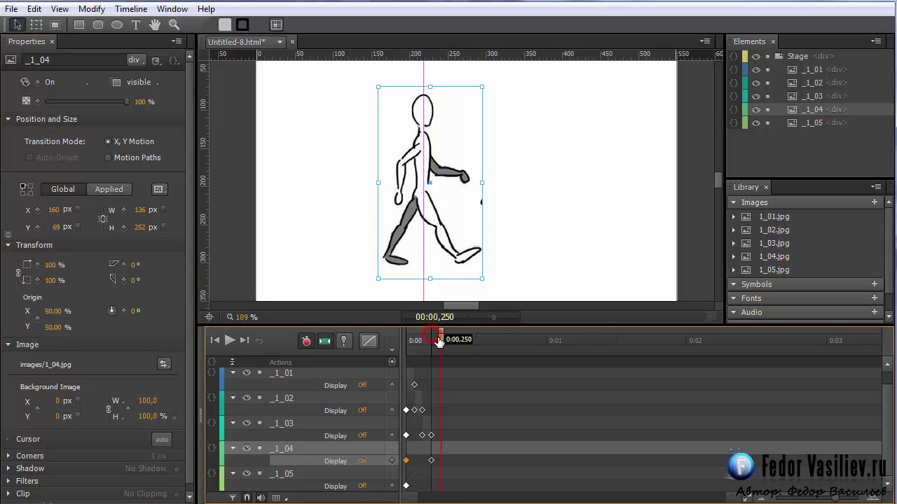
click(293, 477)
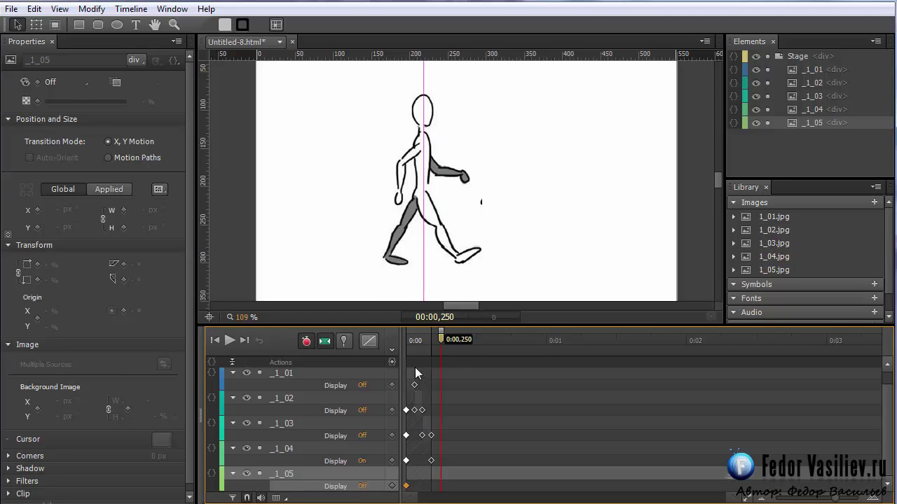
click(287, 452)
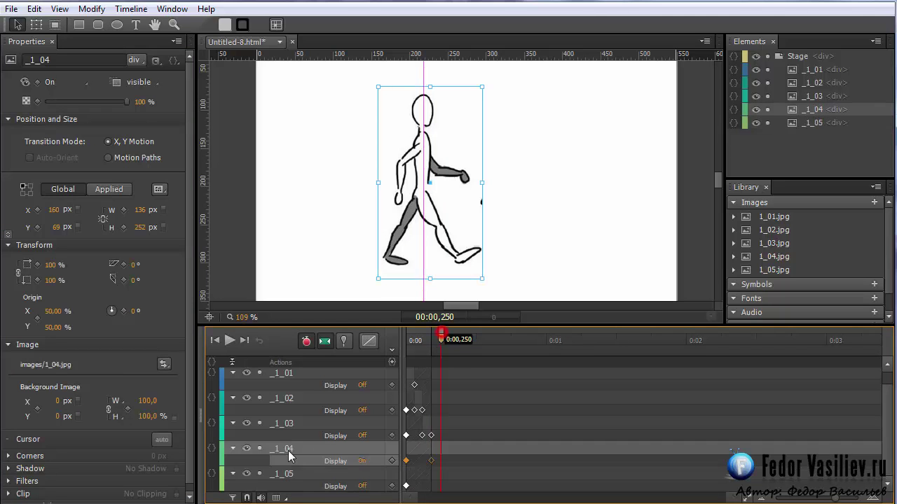
click(46, 92)
click(73, 106)
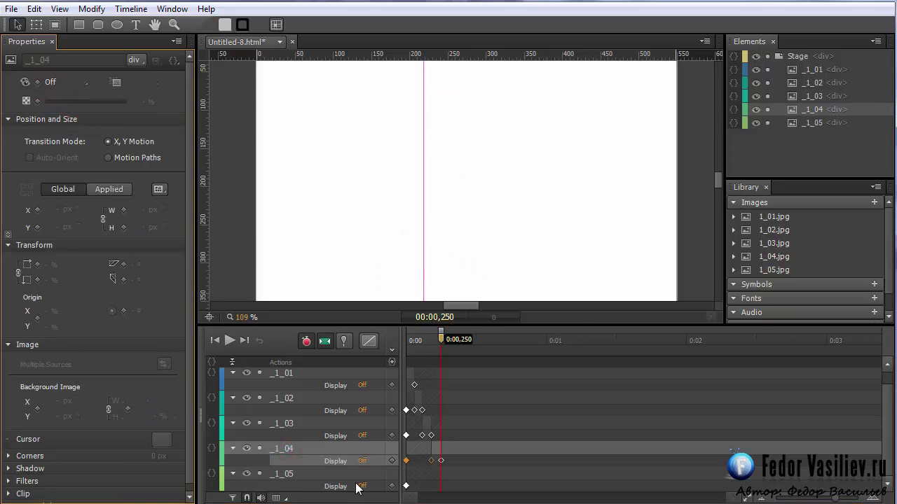
click(288, 474)
click(54, 83)
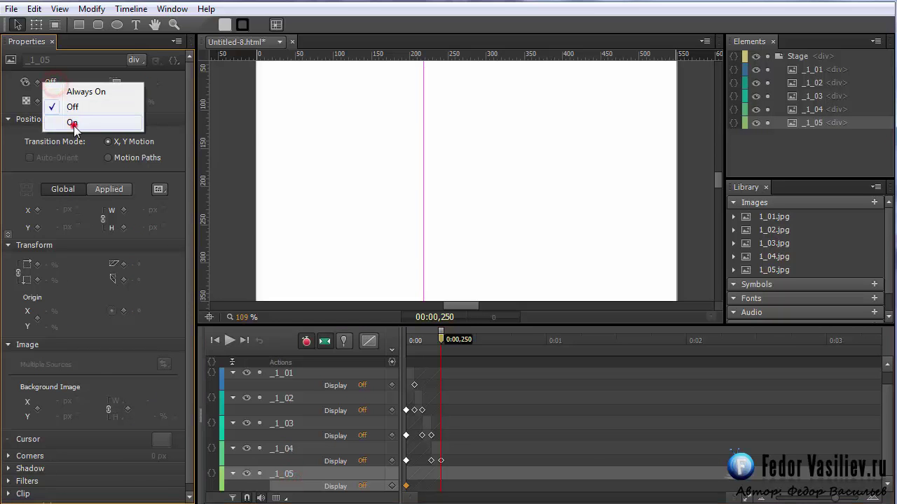
click(72, 123)
Play the walking animation from the start of the timeline to its end at 0:00,250.
drag(441, 339, 407, 342)
click(229, 339)
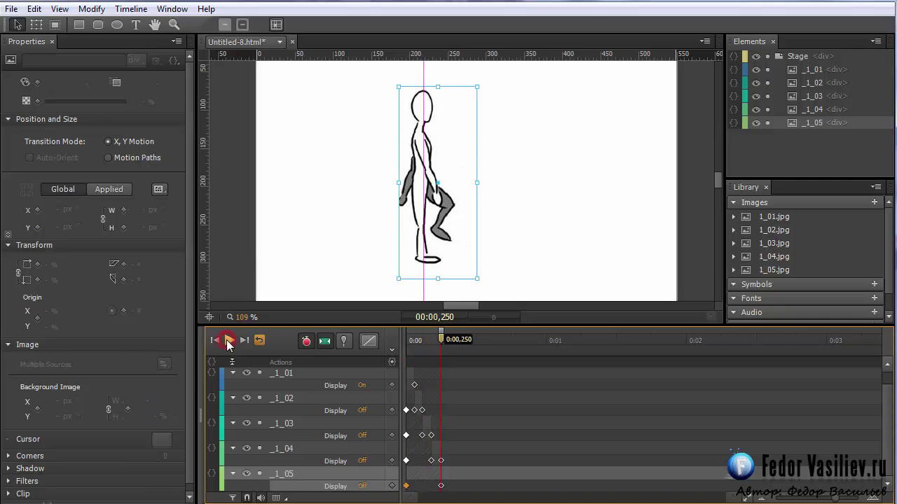
drag(440, 340, 440, 372)
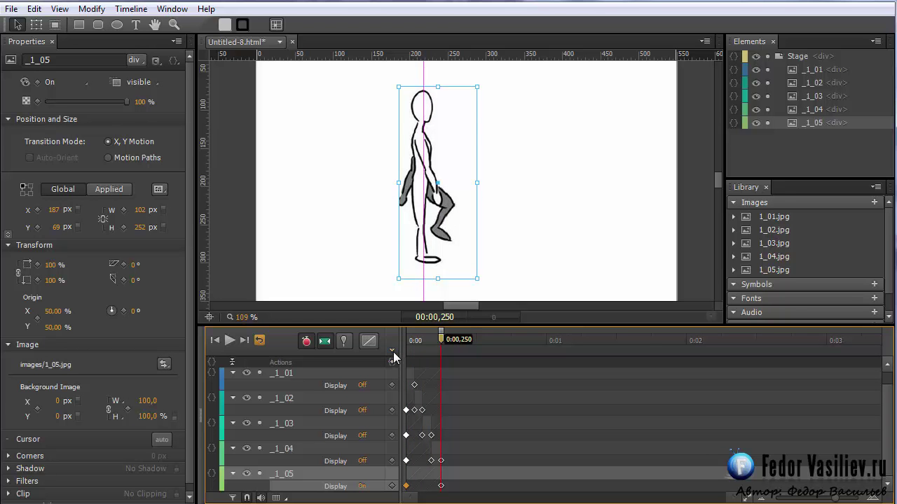
Add a trigger at 250 ms with the Play playback action targeting the Stage.
click(393, 363)
drag(234, 149, 675, 17)
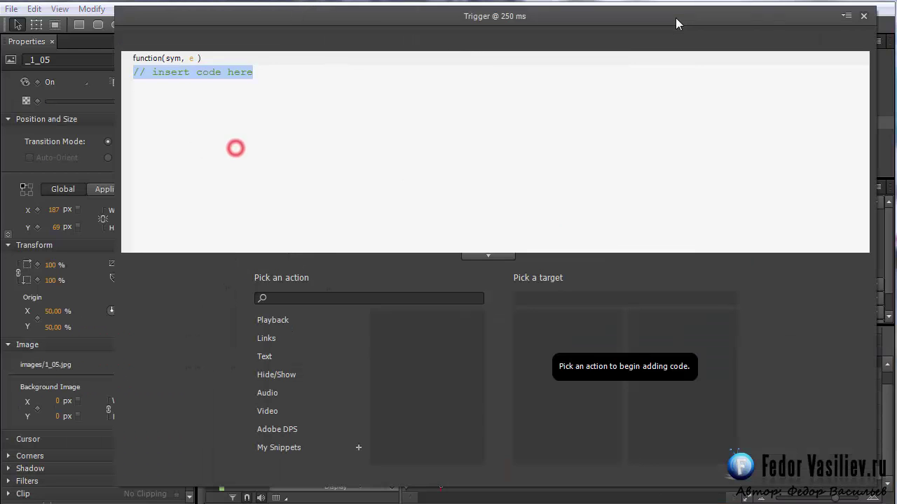
click(287, 320)
click(390, 319)
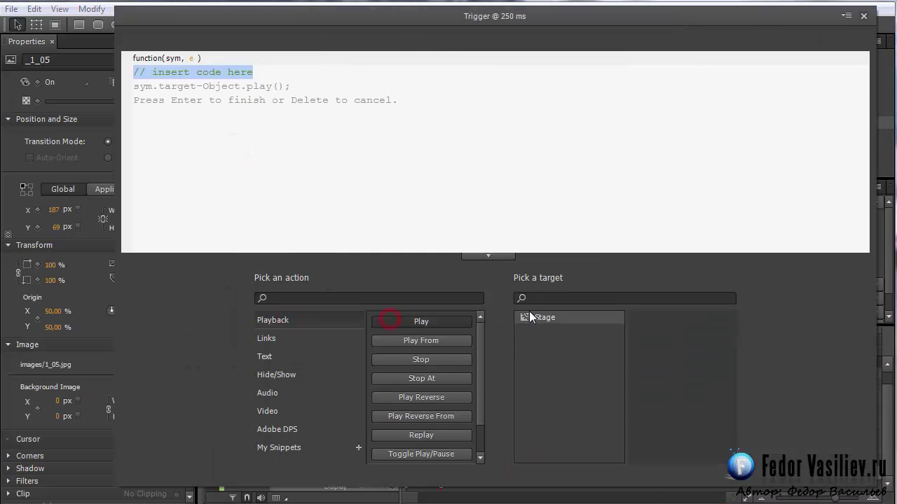
click(532, 316)
click(862, 21)
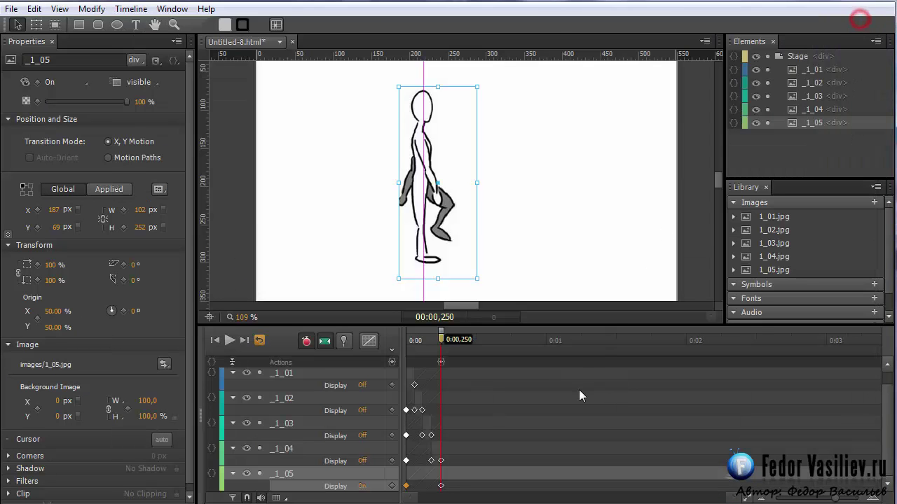
Preview the walking figure in the browser and compare it with the Untitled-7 rabbit preview.
key(ctrl+Return)
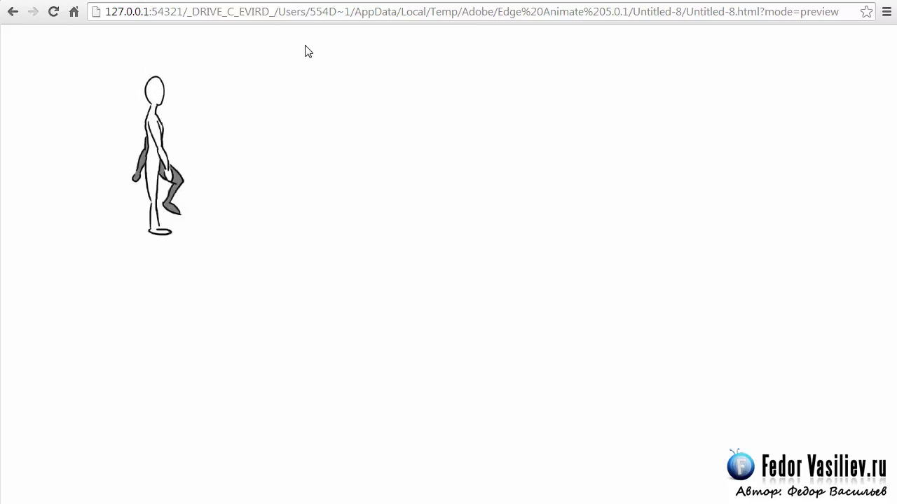
click(320, 1)
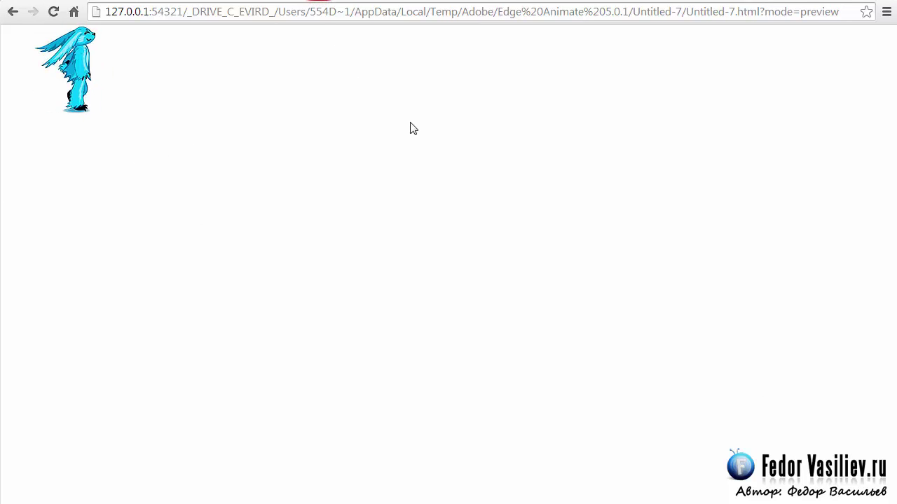
click(441, 1)
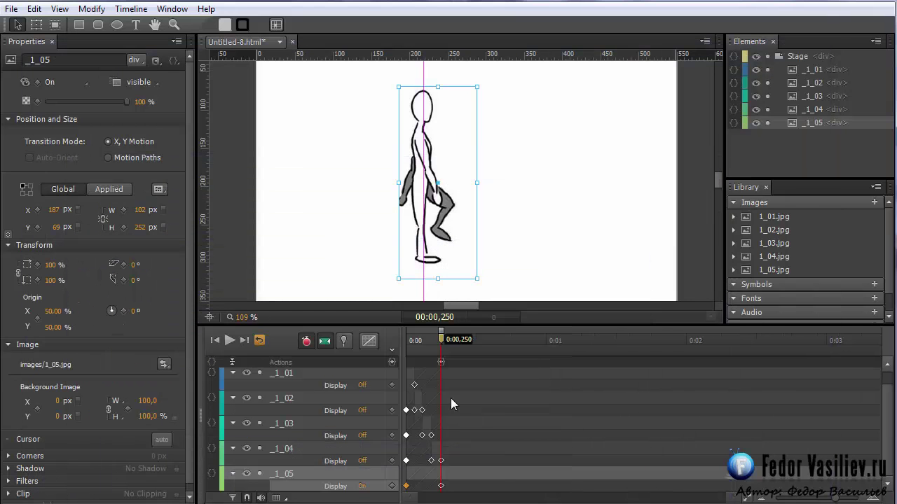
Clip the image _1_04 at 0:00,180 with the Clipping tool and return the playhead to 0:00.
drag(441, 339, 408, 362)
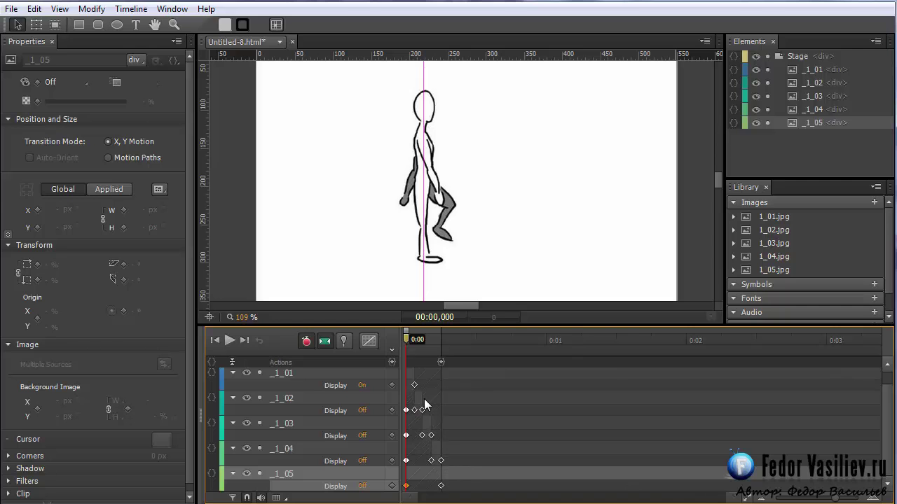
mouse_move(408, 337)
mouse_down()
mouse_move(440, 347)
mouse_move(410, 350)
mouse_up()
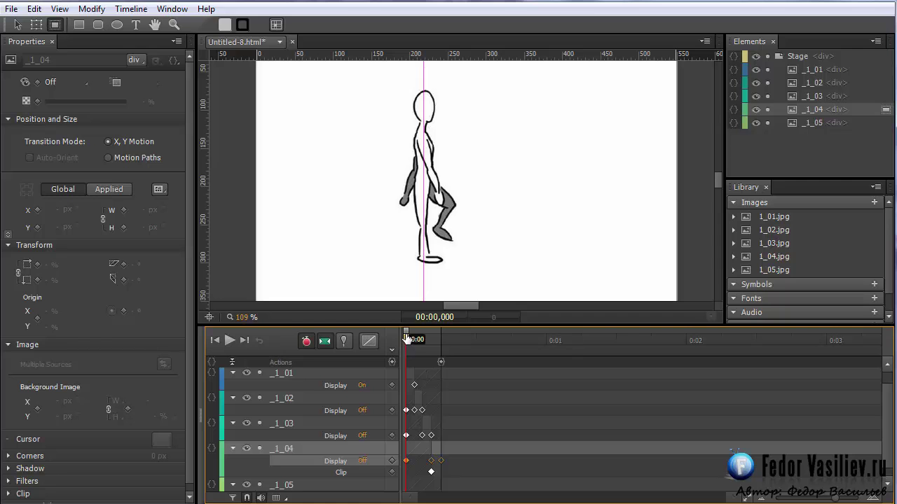
mouse_move(408, 339)
mouse_down()
mouse_move(440, 347)
mouse_move(396, 359)
mouse_move(423, 341)
mouse_move(444, 342)
mouse_move(405, 342)
mouse_up()
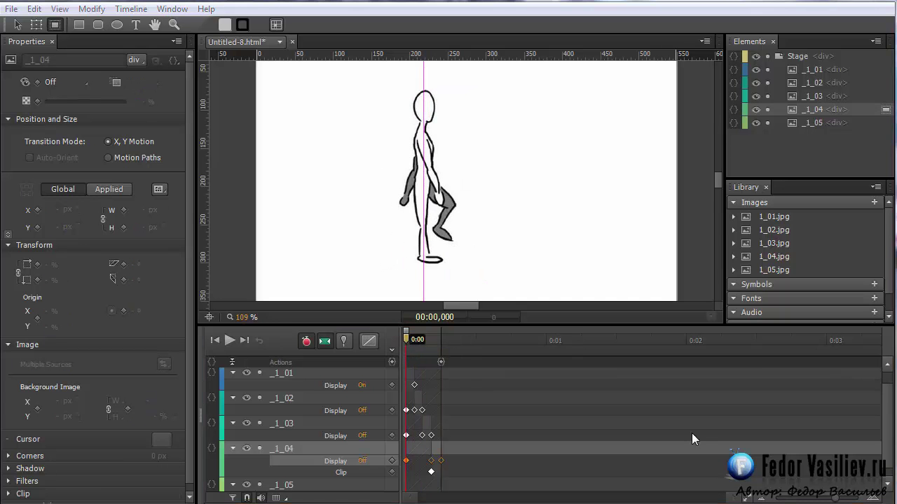